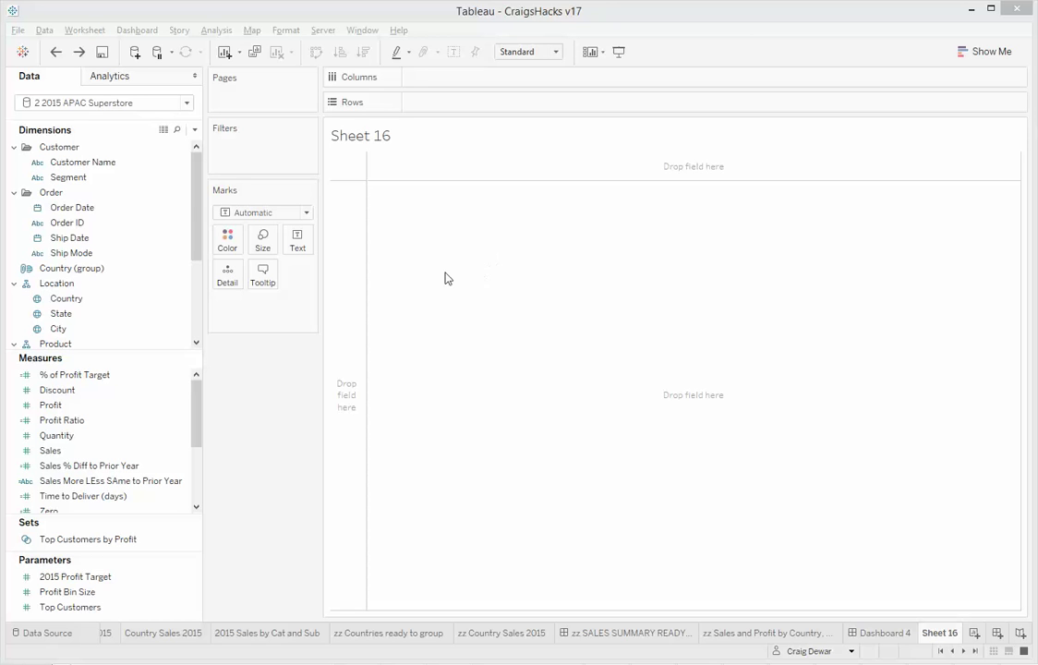
- Put MAX(Order Date) on Text so Sheet 16 shows the latest order date, 31/12/2015
{"action": "left_click", "coordinate": [57, 209]}
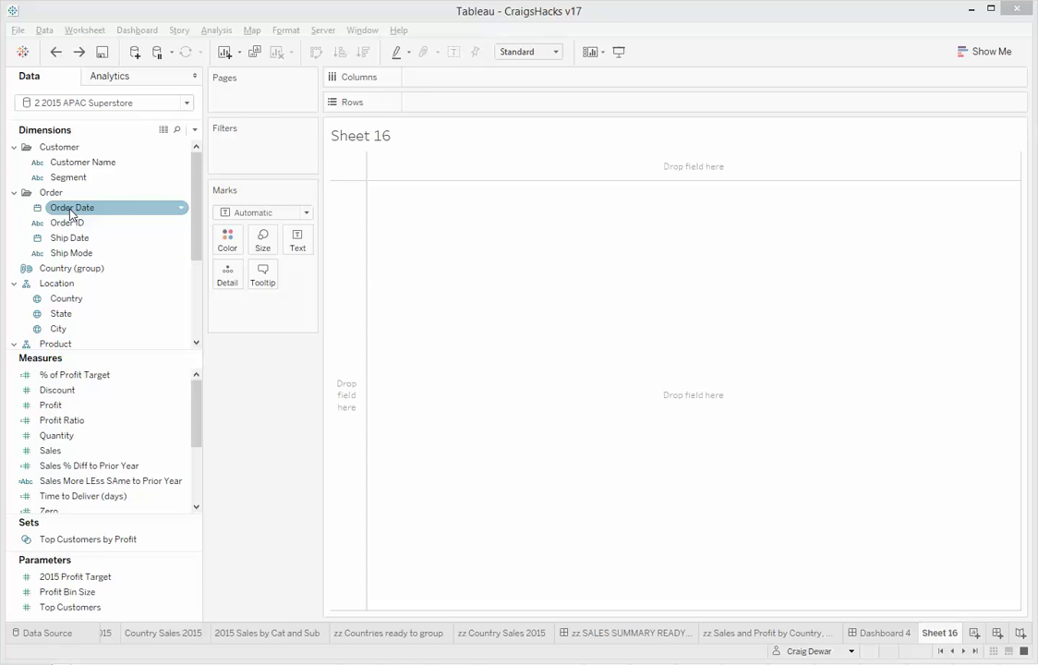
{"action": "left_click_drag", "start_coordinate": [71, 211], "coordinate": [293, 236]}
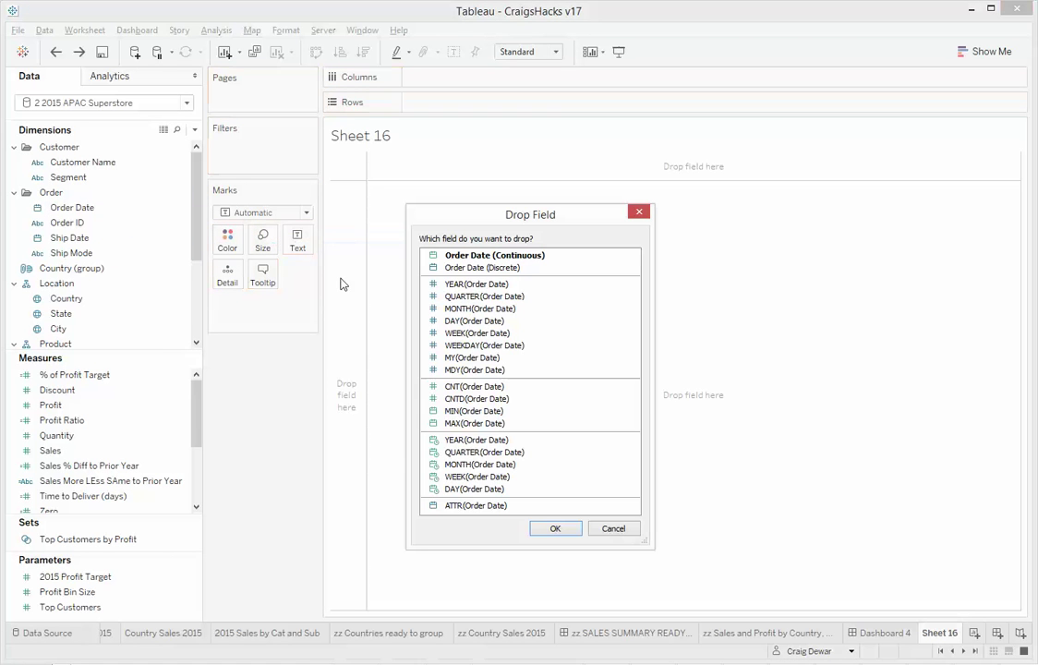
{"action": "left_click", "coordinate": [467, 423]}
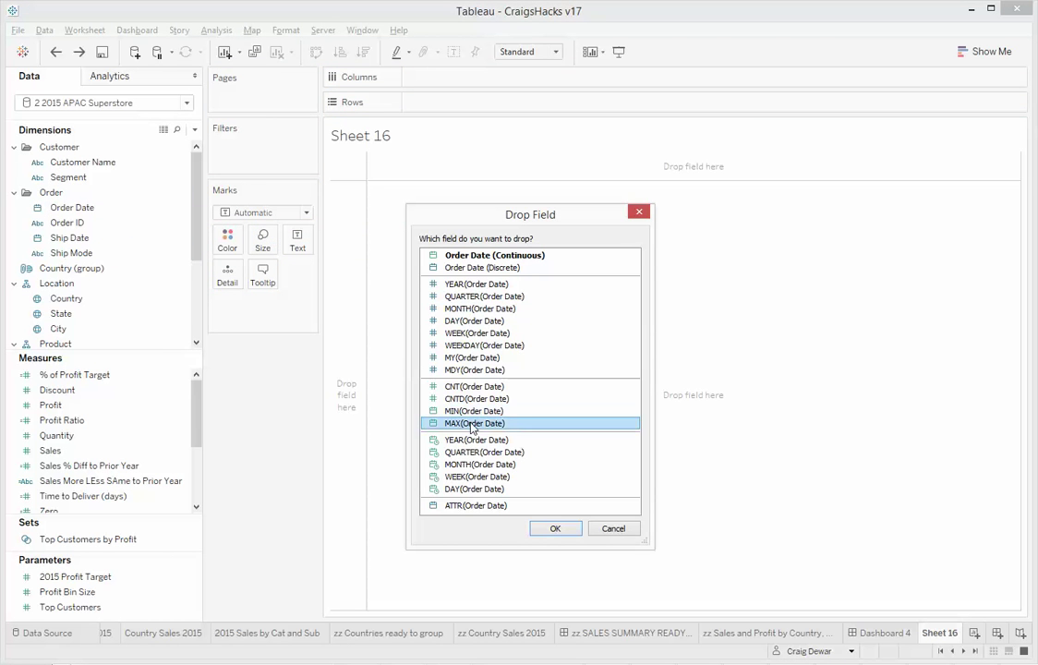
{"action": "left_click", "coordinate": [557, 532]}
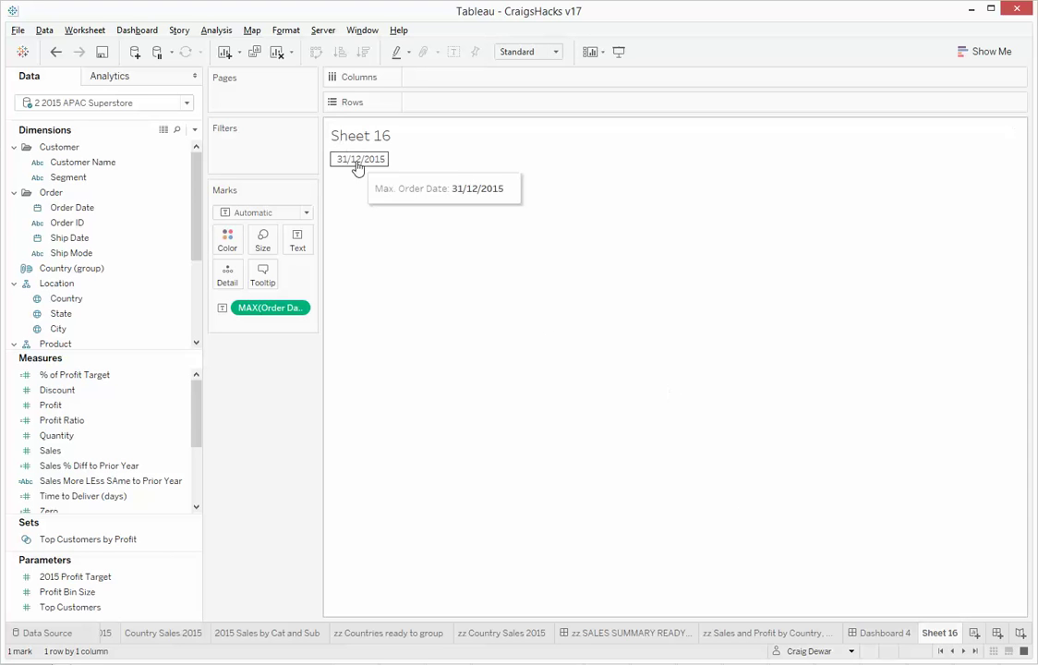
- Edit Sheet 16's label to add a 'Data as at' line above <MAX(Order Date)>, correcting the typo
{"action": "left_click", "coordinate": [297, 240]}
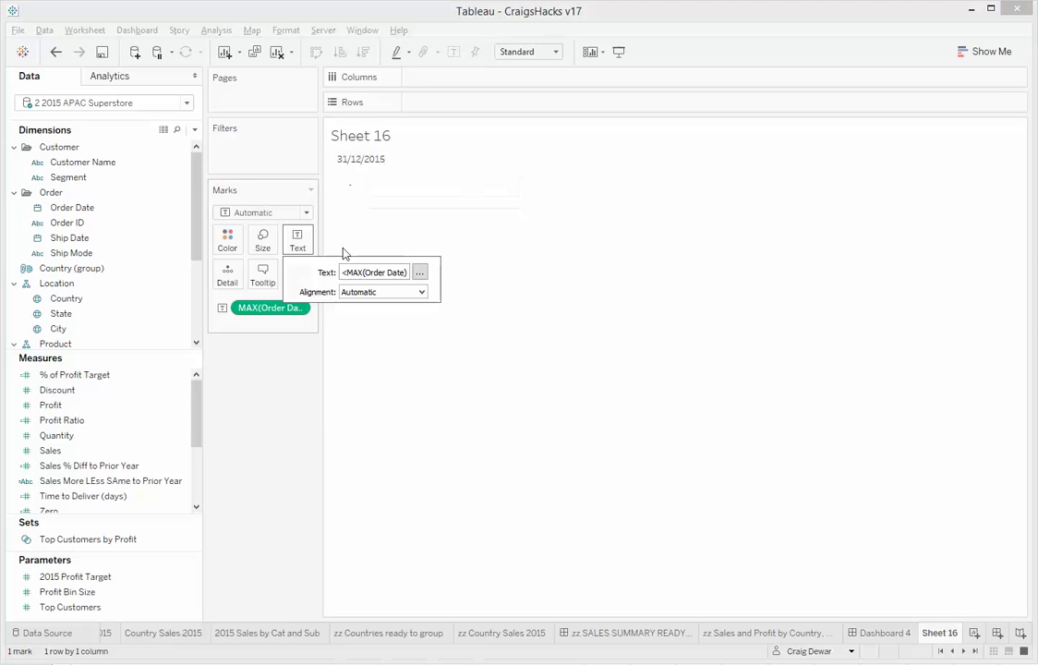
{"action": "left_click", "coordinate": [419, 272]}
{"action": "key", "text": "Return"}
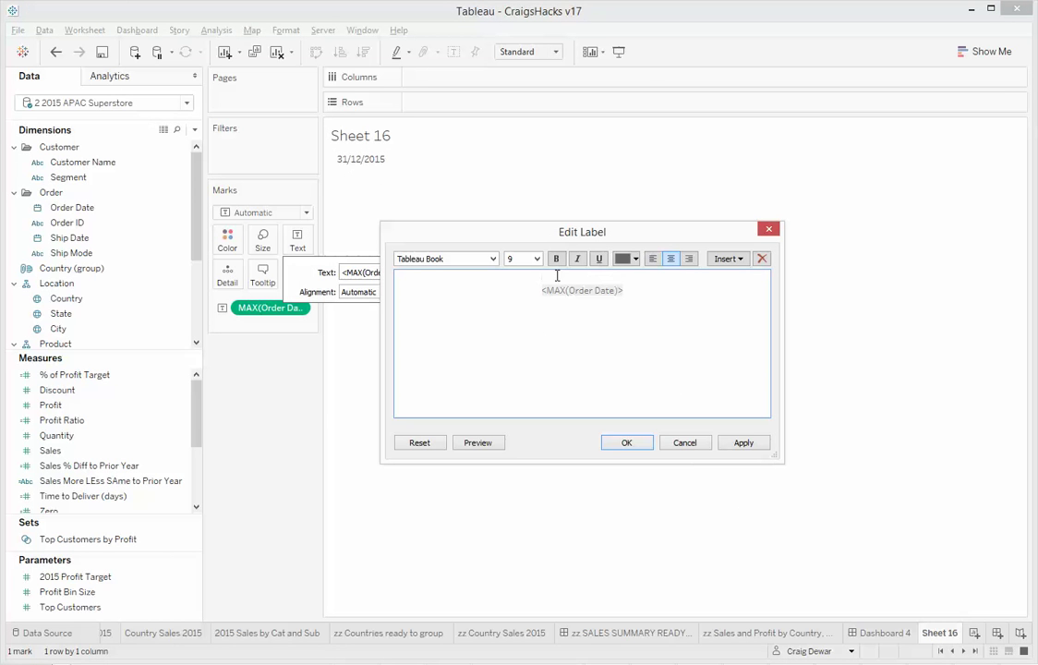
{"action": "type", "text": "DAta as at"}
{"action": "left_click", "coordinate": [570, 279]}
{"action": "key", "text": "BackSpace"}
{"action": "type", "text": "a"}
{"action": "left_click", "coordinate": [629, 278]}
{"action": "left_click", "coordinate": [636, 447]}
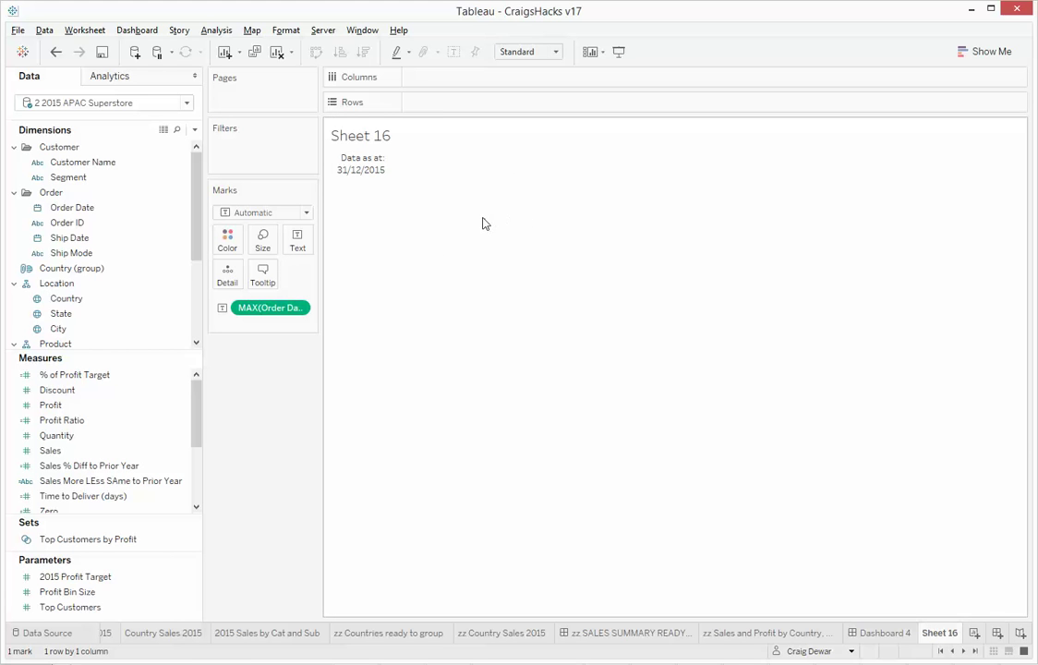
- Create Sheet 17 titled 'Sales as at' followed by the inserted Data Update Time
{"action": "left_click", "coordinate": [973, 634]}
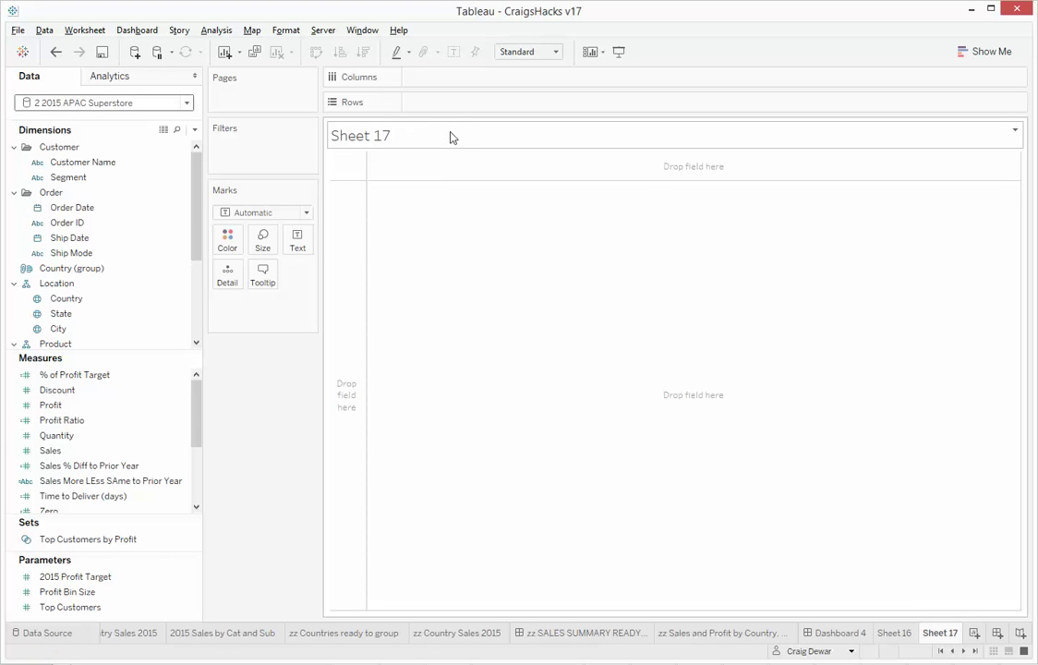
{"action": "double_click", "coordinate": [449, 137]}
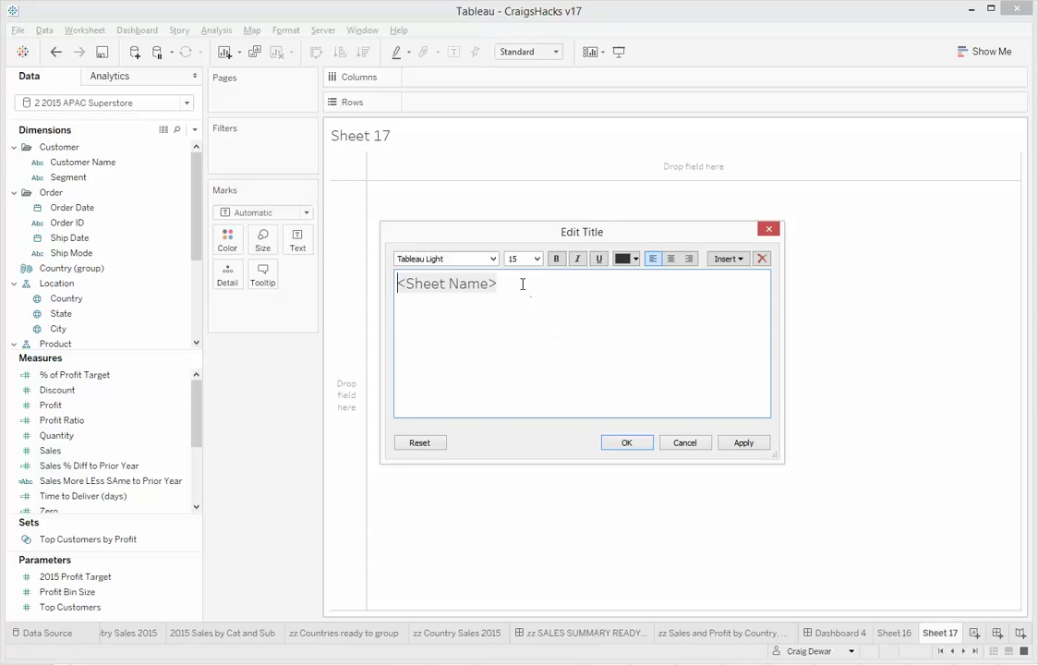
{"action": "left_click_drag", "start_coordinate": [509, 280], "coordinate": [374, 289]}
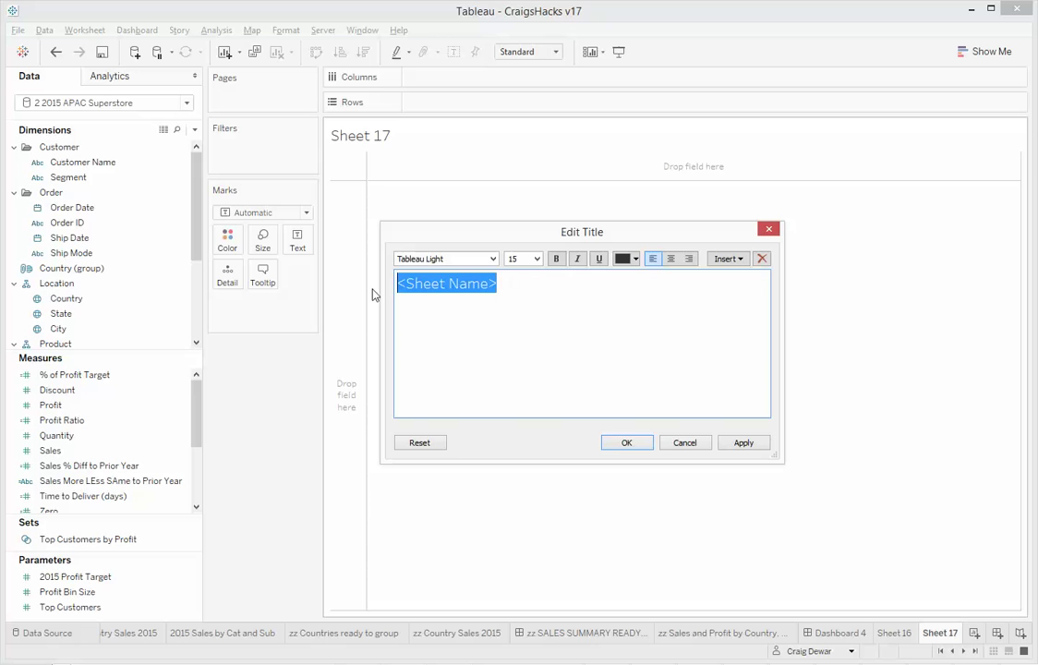
{"action": "type", "text": "Sales as at"}
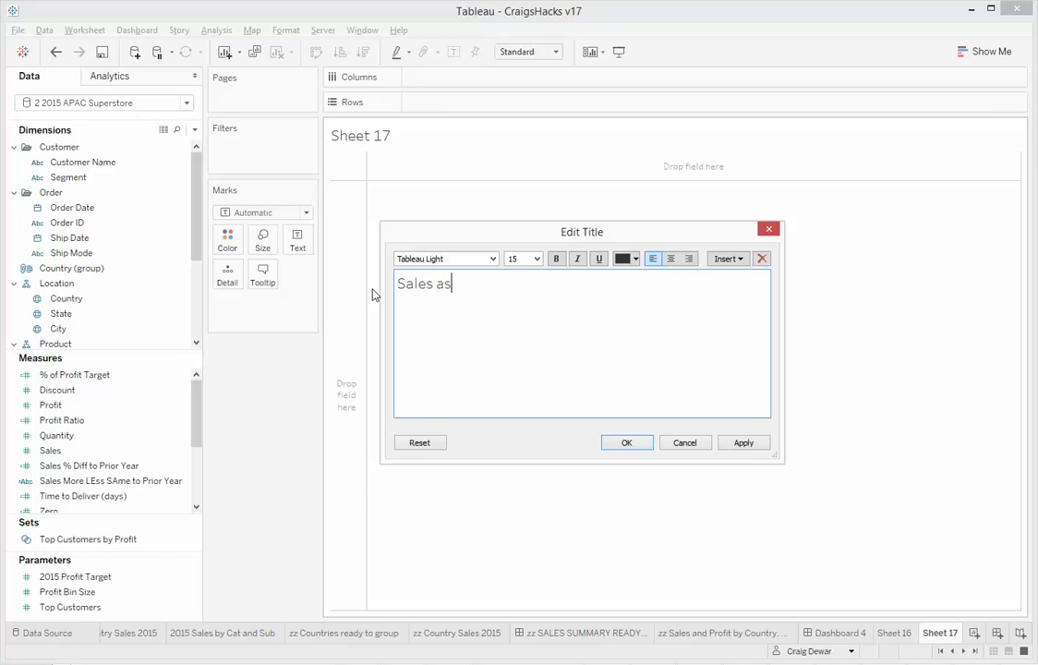
{"action": "left_click", "coordinate": [734, 262]}
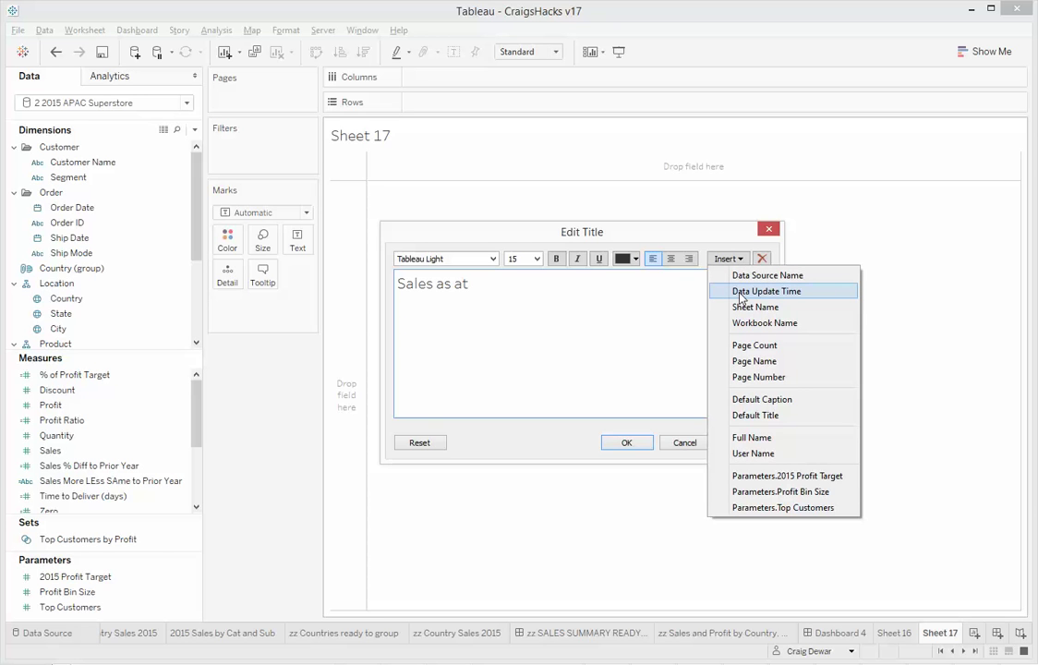
{"action": "left_click", "coordinate": [741, 292]}
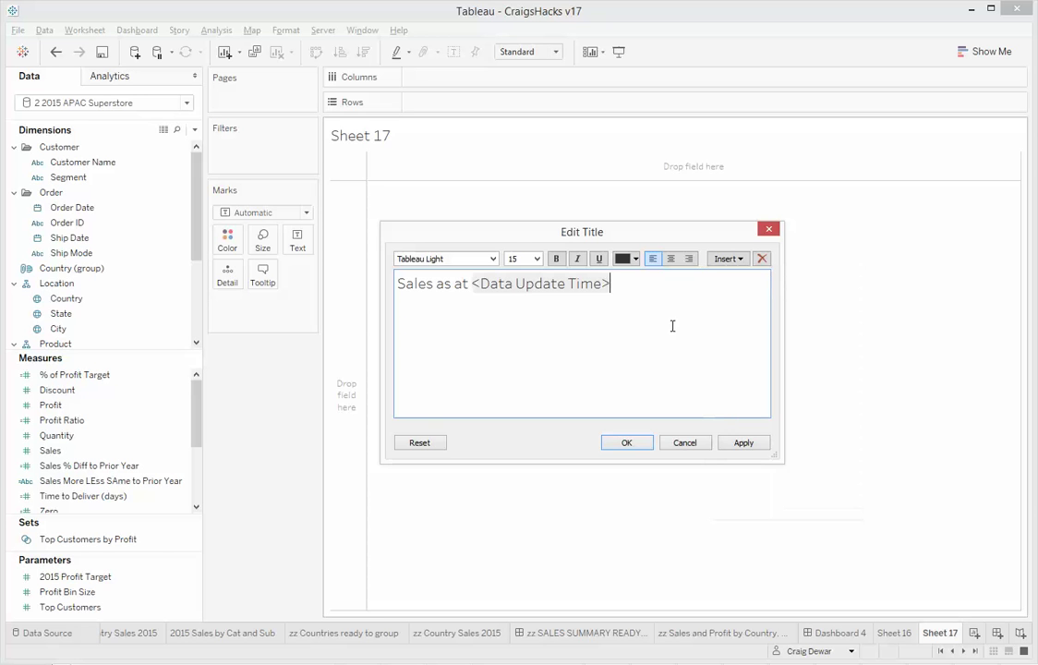
{"action": "left_click", "coordinate": [641, 444]}
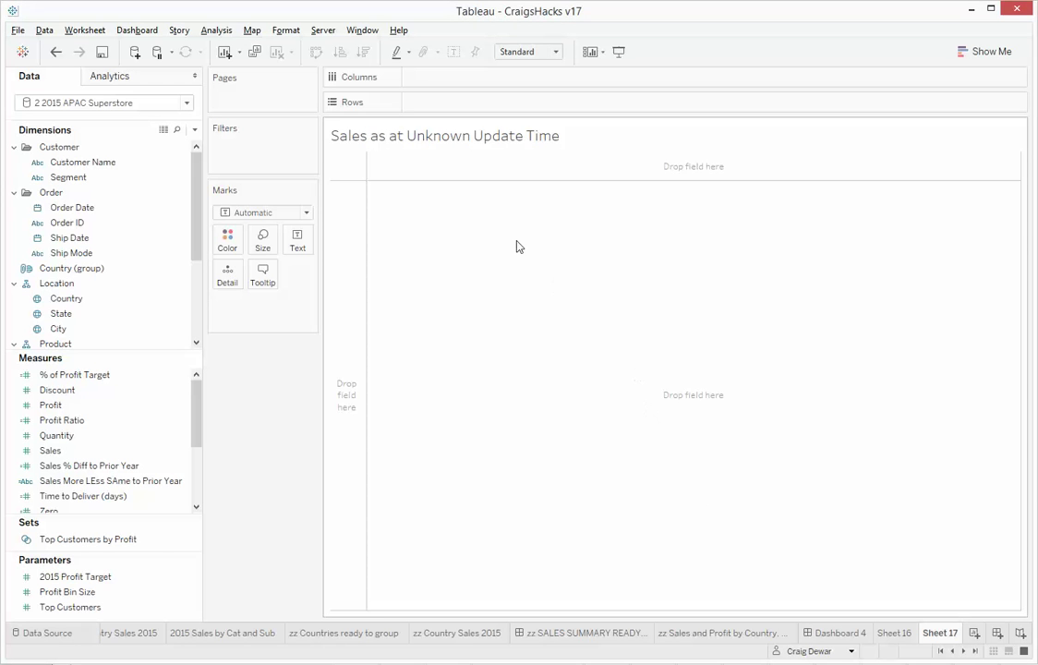
- Show Number of Records (11,000) on Sheet 17, then start a new data source from Sheet 16
{"action": "left_click_drag", "start_coordinate": [195, 412], "coordinate": [193, 475]}
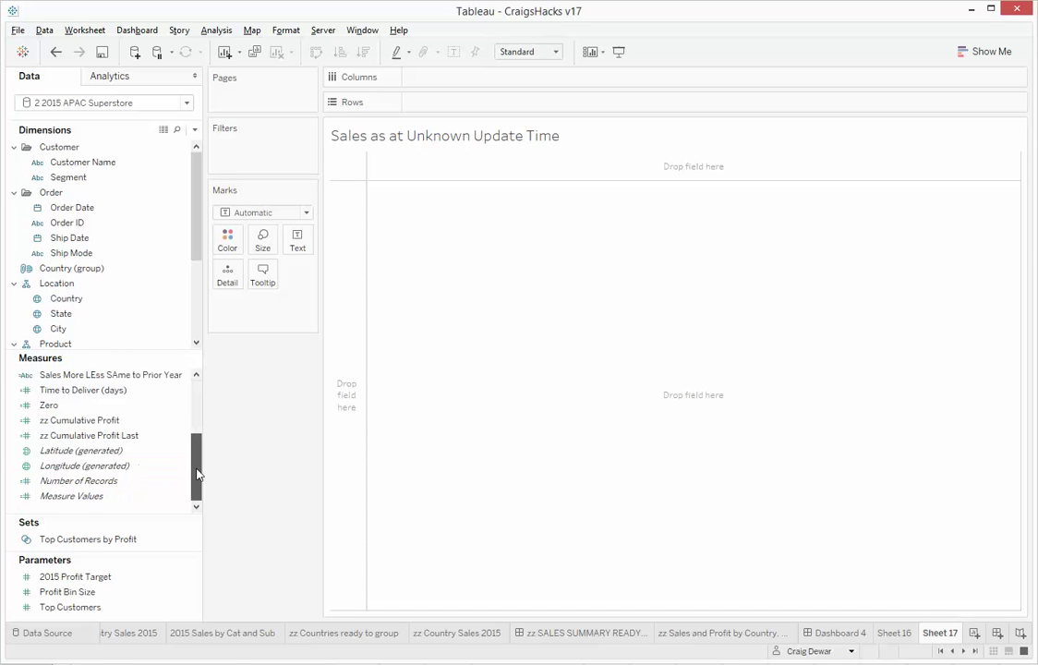
{"action": "left_click_drag", "start_coordinate": [79, 480], "coordinate": [434, 289]}
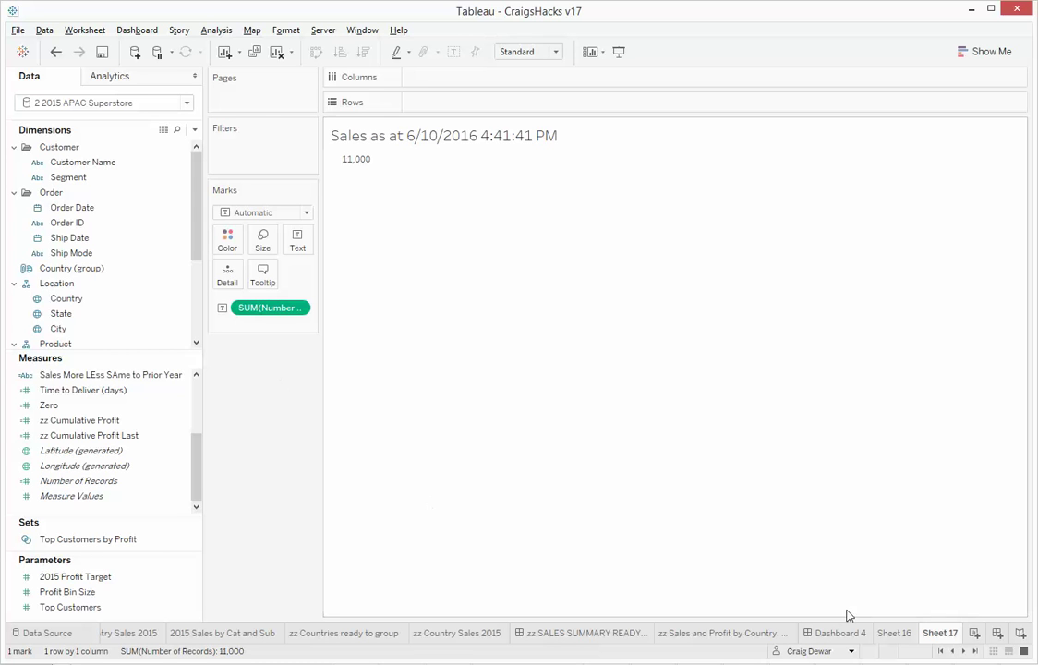
{"action": "left_click", "coordinate": [894, 632]}
{"action": "left_click", "coordinate": [45, 31]}
- Connect a new Microsoft SQL Server data source to the Cities database
{"action": "left_click", "coordinate": [53, 50]}
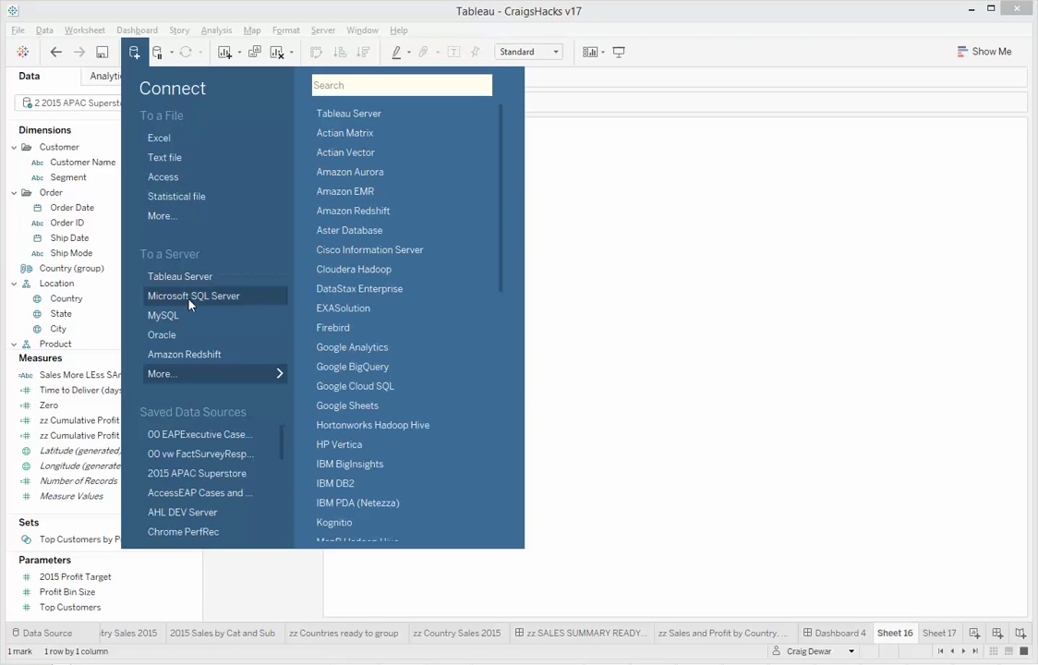
{"action": "left_click", "coordinate": [189, 298]}
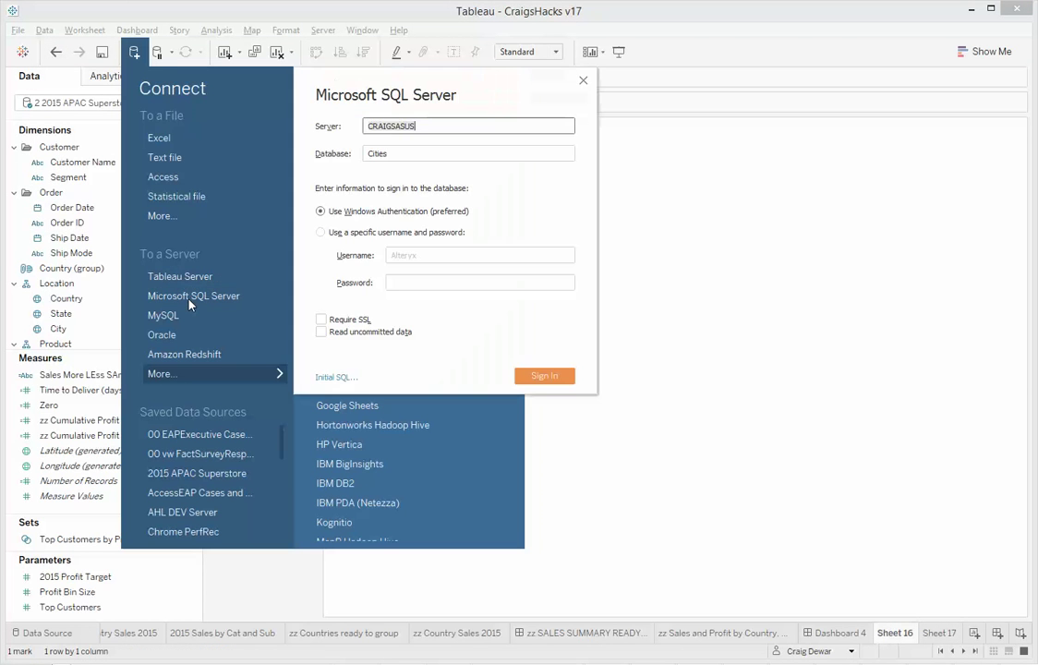
{"action": "left_click", "coordinate": [544, 379]}
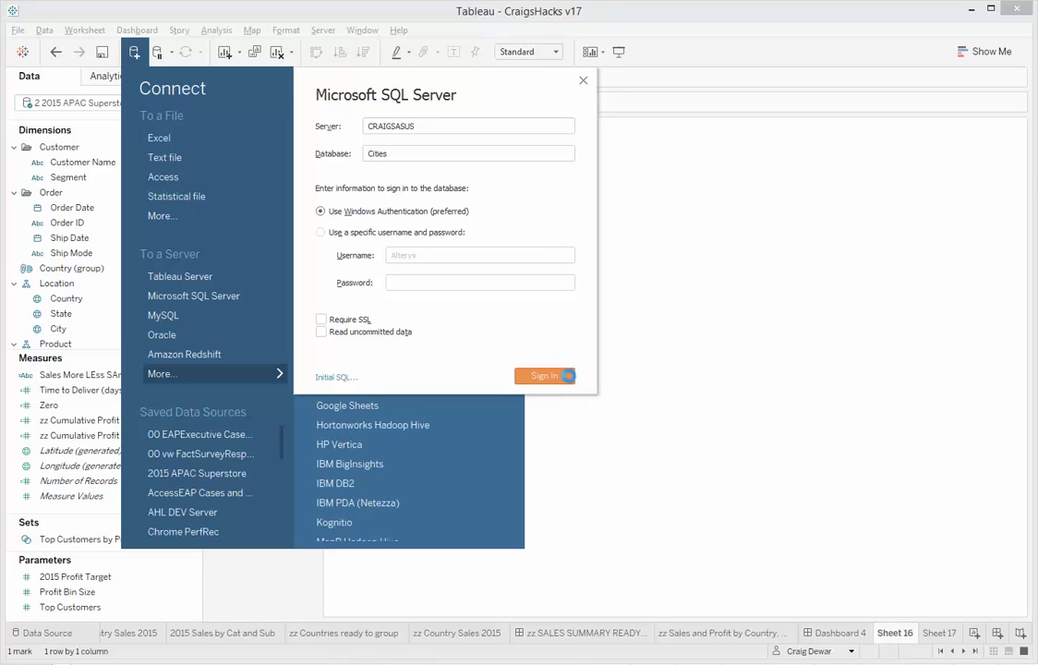
{"action": "key", "text": "Escape"}
{"action": "key", "text": "Escape"}
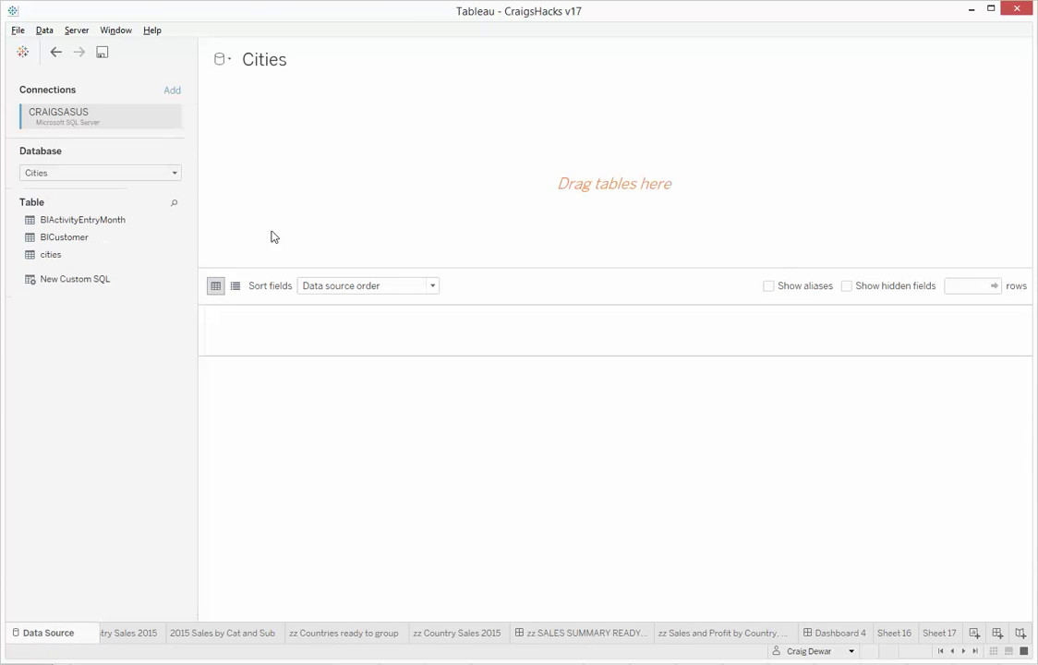
- Add the custom SQL query SELECT GETDATE() as 'Extract Date Time' and load its result
{"action": "left_click_drag", "start_coordinate": [67, 280], "coordinate": [307, 137]}
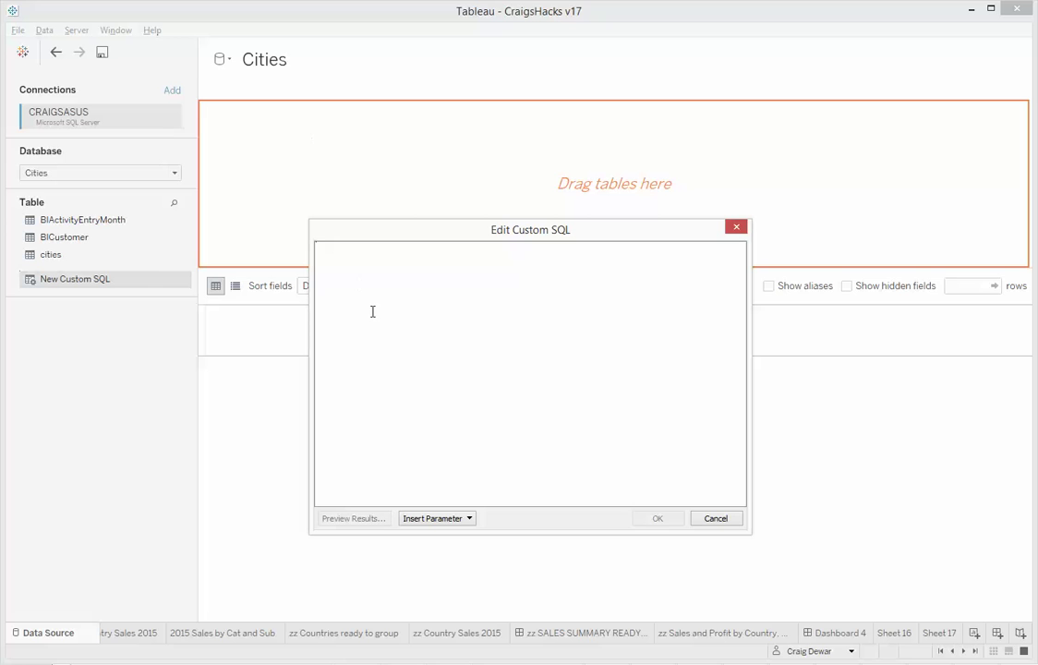
{"action": "type", "text": "SELECT "}
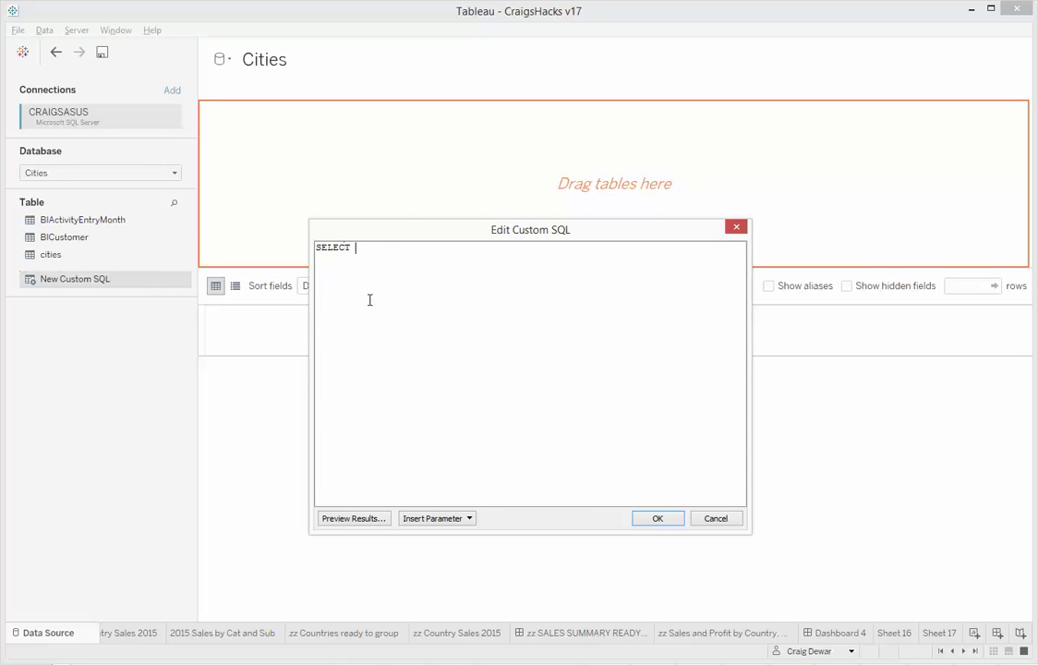
{"action": "type", "text": "GETDATE() as 'Extract DAte Time'"}
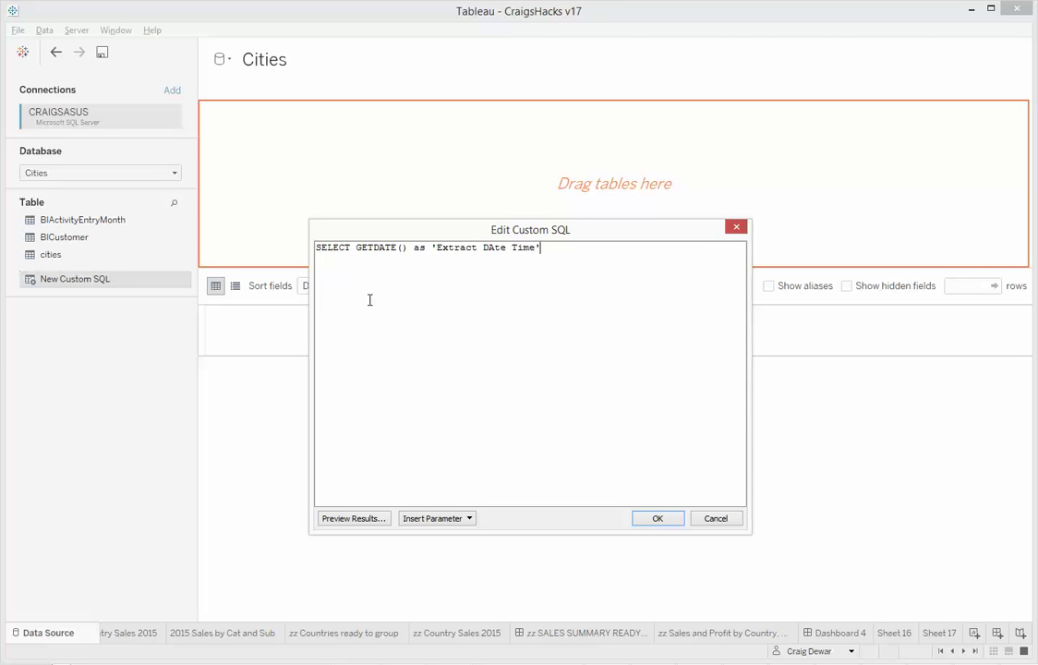
{"action": "left_click", "coordinate": [489, 247]}
{"action": "key", "text": "Delete"}
{"action": "type", "text": "a"}
{"action": "left_click", "coordinate": [656, 519]}
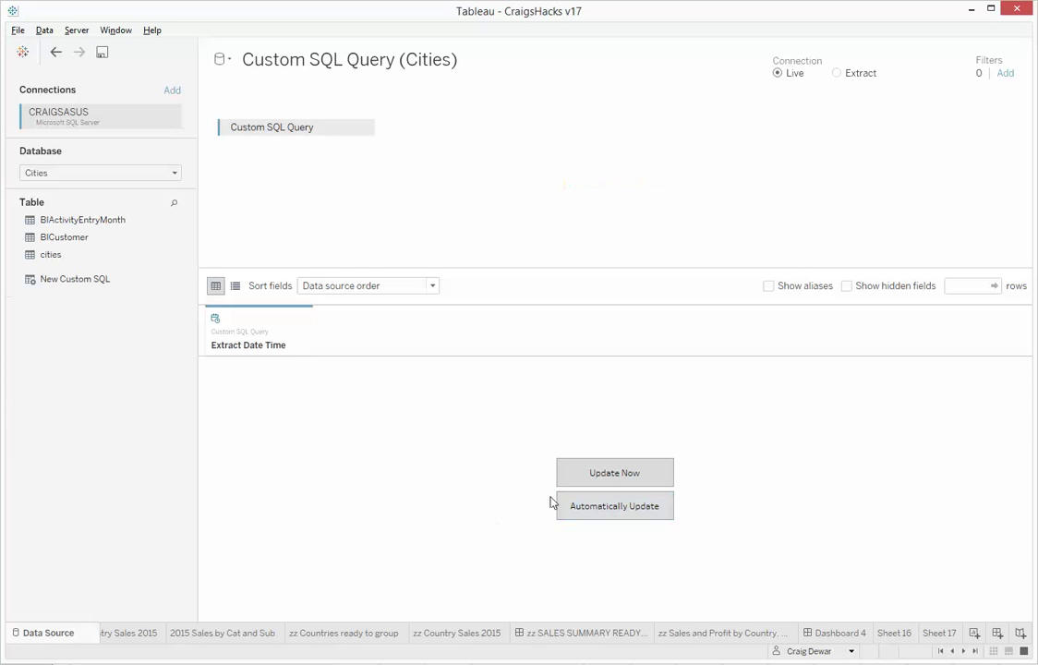
{"action": "left_click", "coordinate": [628, 475]}
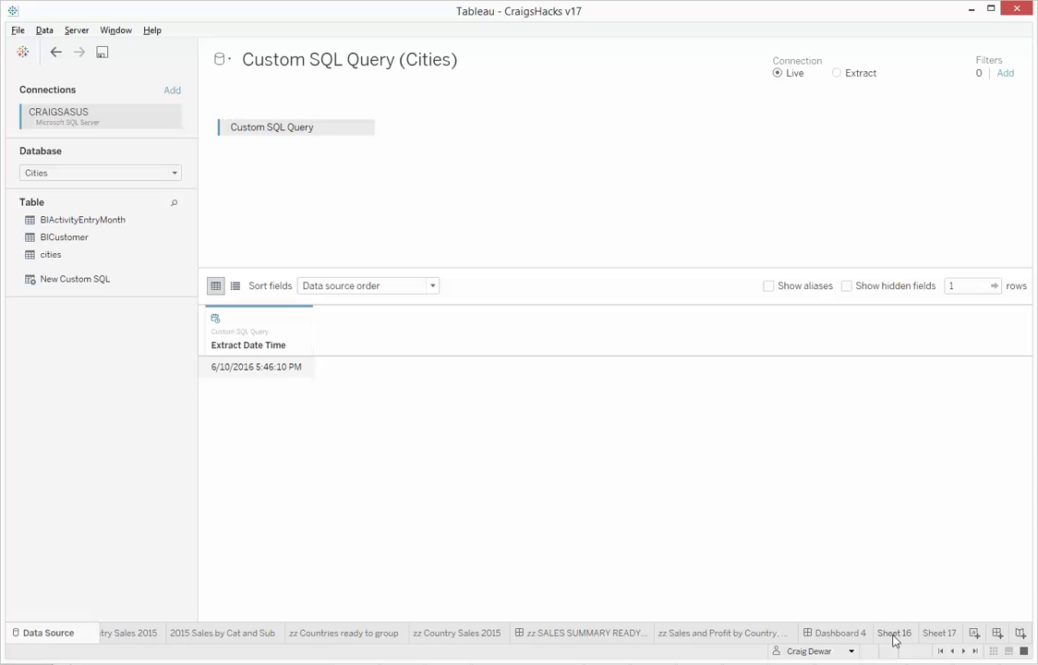
- Switch the Cities connection from Live to Extract and update the extract now
{"action": "mouse_move", "coordinate": [894, 640]}
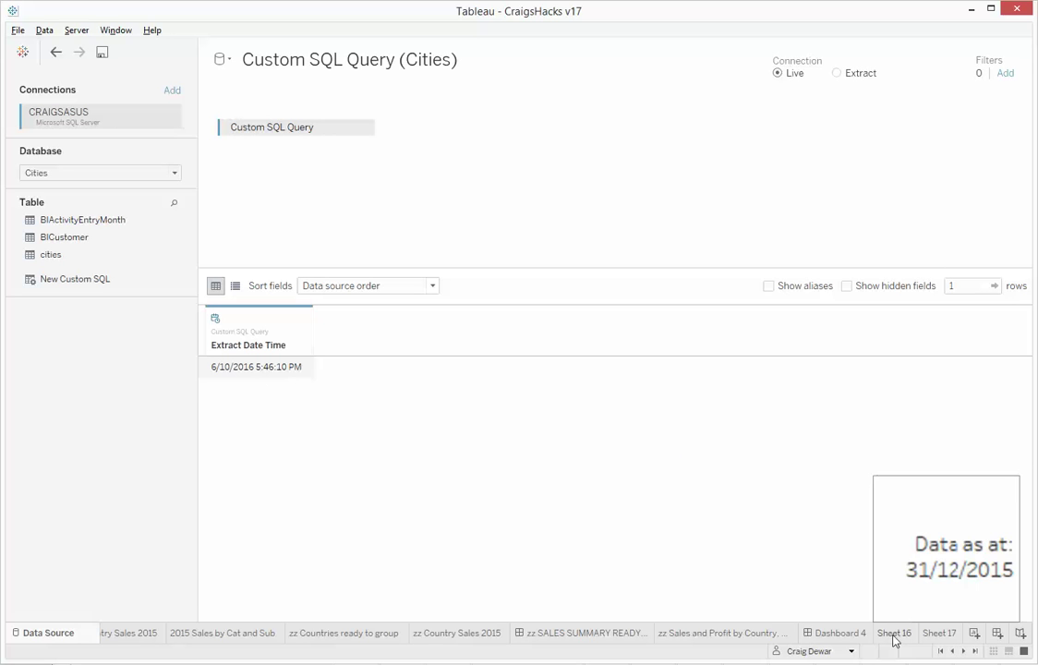
{"action": "left_click", "coordinate": [837, 73]}
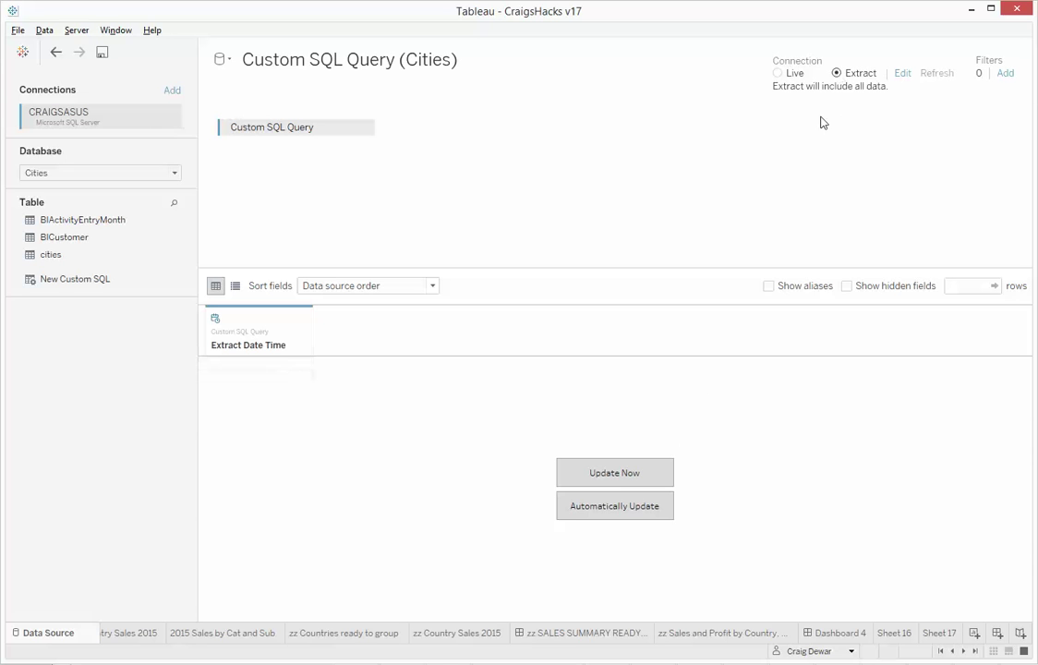
{"action": "left_click", "coordinate": [625, 479]}
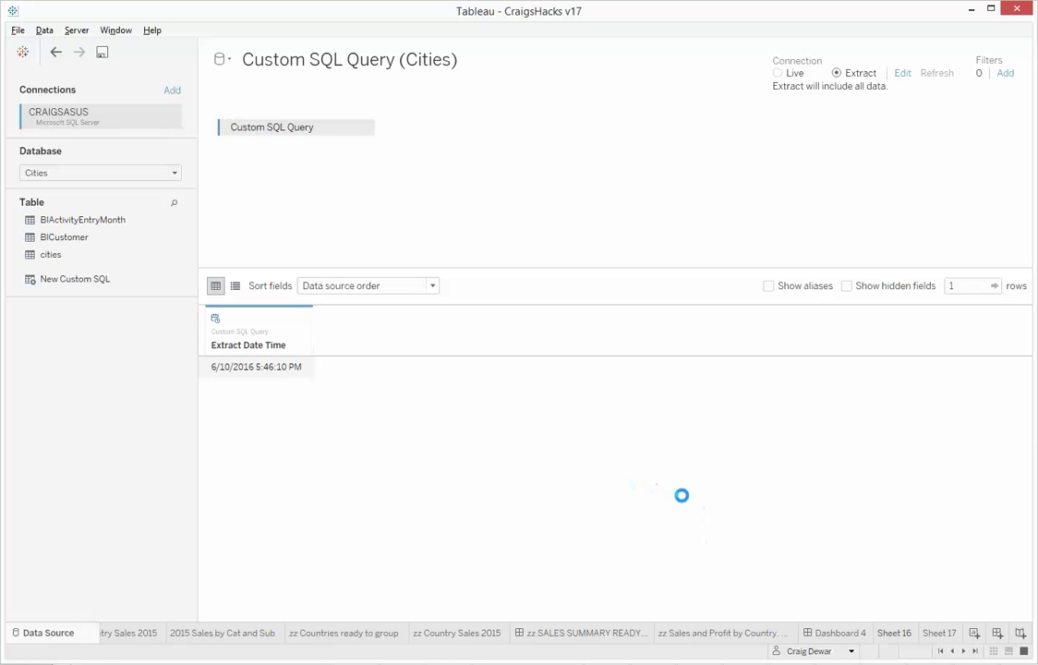
- On Sheet 16, set Extract Date Time's default date format to custom dd-mmm-yy HH:mm
{"action": "left_click", "coordinate": [909, 634]}
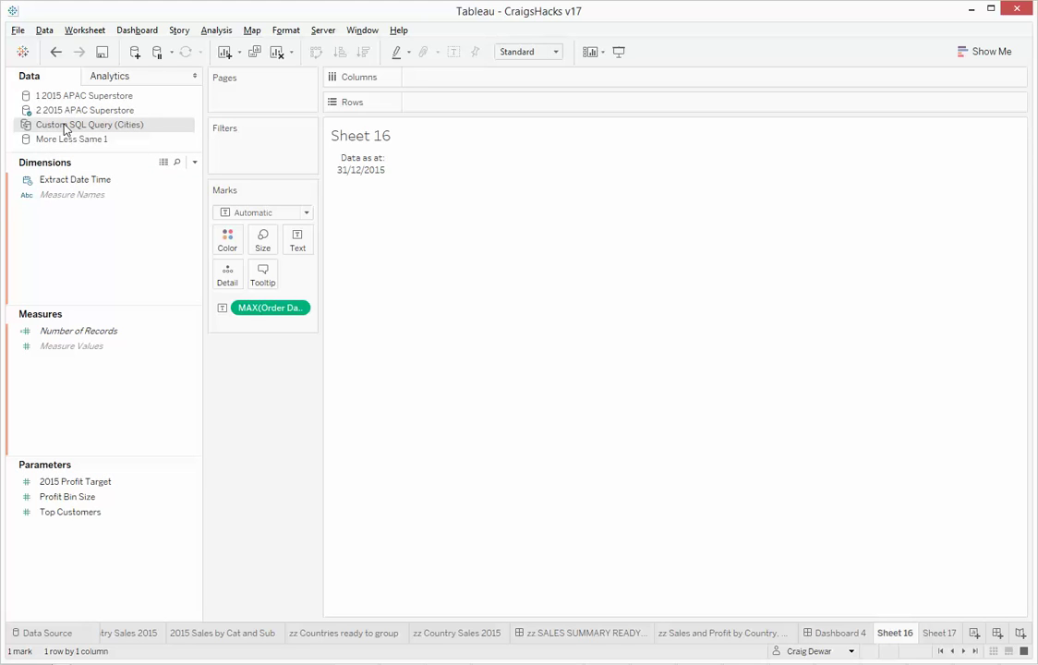
{"action": "left_click", "coordinate": [79, 181]}
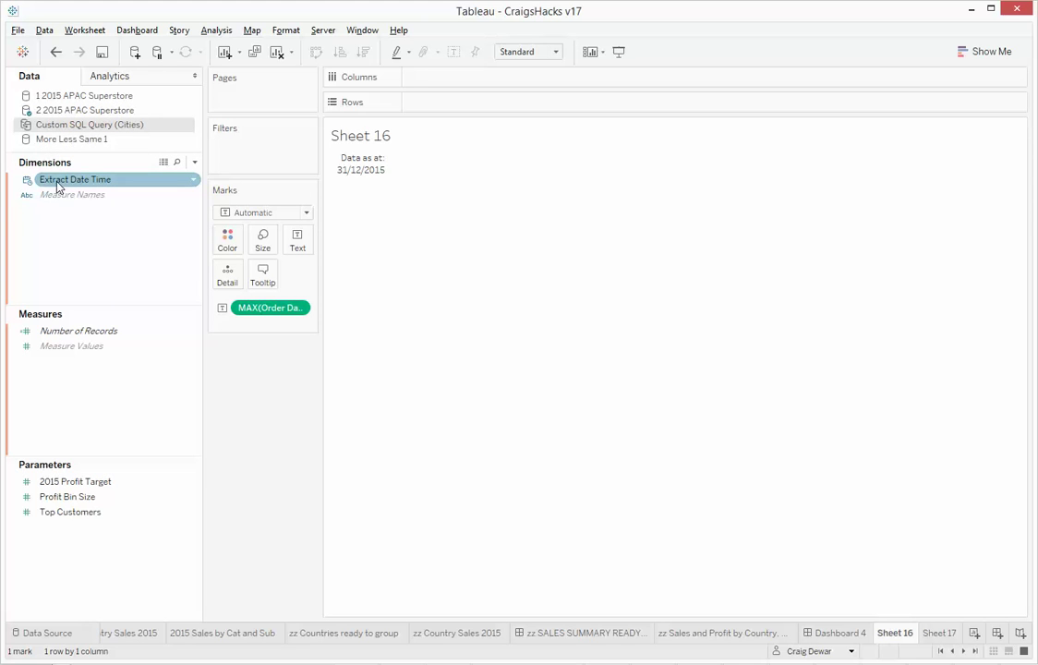
{"action": "right_click", "coordinate": [58, 186]}
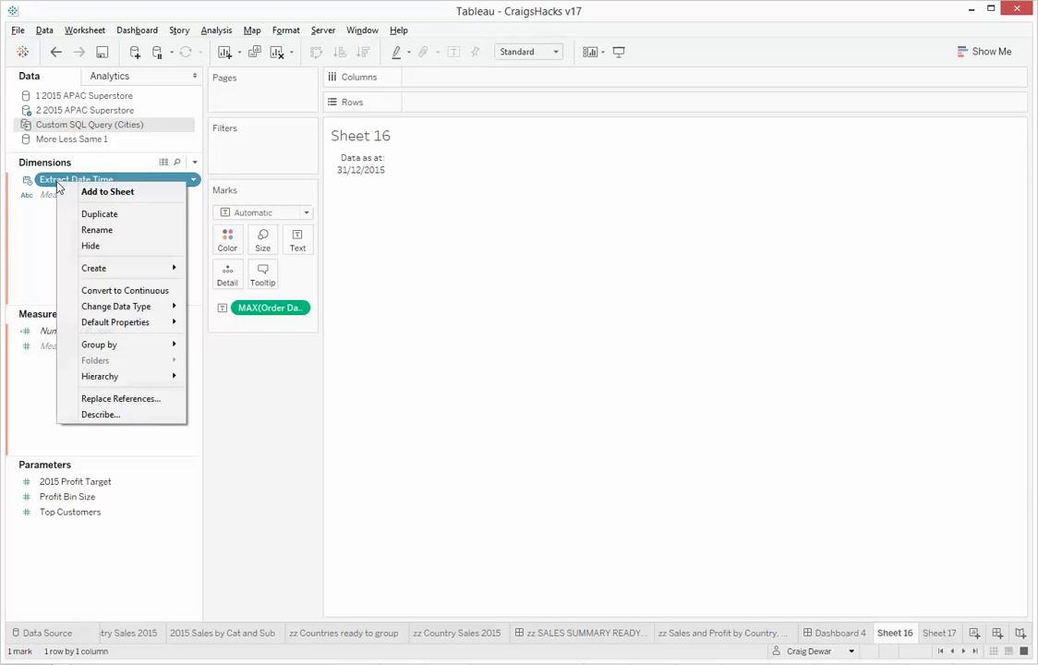
{"action": "mouse_move", "coordinate": [135, 270]}
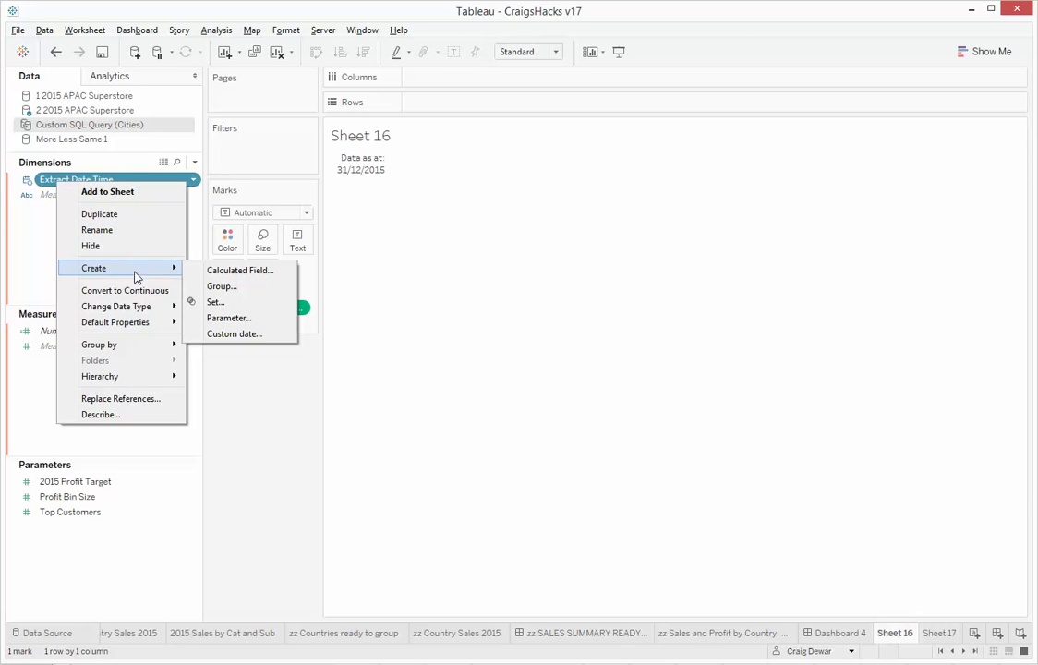
{"action": "left_click", "coordinate": [248, 374]}
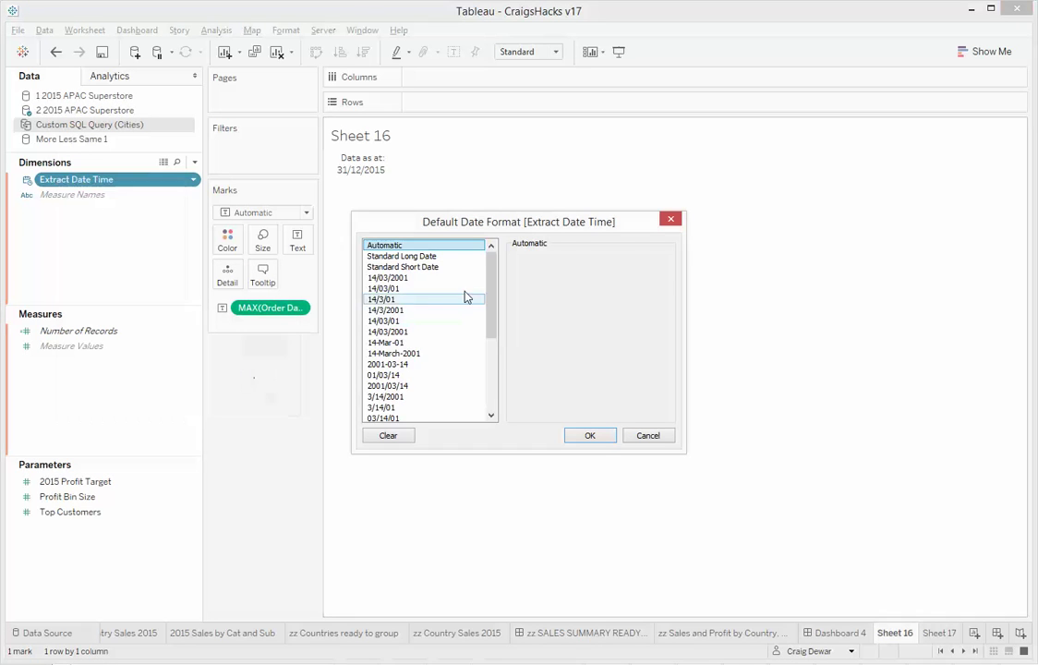
{"action": "left_click", "coordinate": [397, 342]}
{"action": "left_click_drag", "start_coordinate": [492, 322], "coordinate": [505, 398]}
{"action": "left_click", "coordinate": [398, 411]}
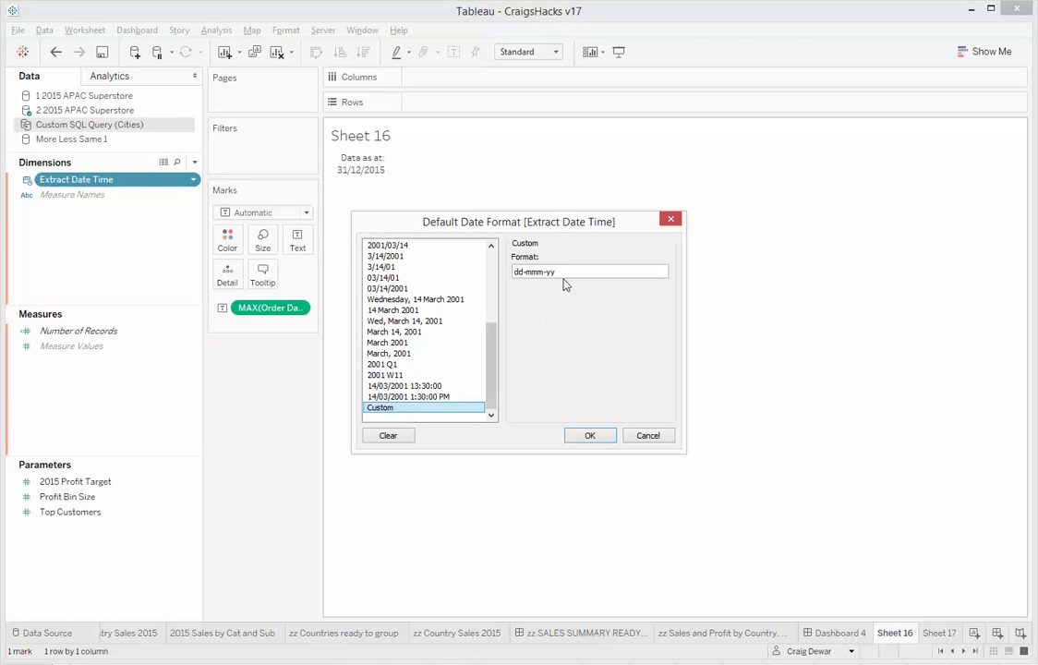
{"action": "type", "text": "HH"}
{"action": "type", "text": ":mm"}
{"action": "left_click", "coordinate": [599, 436]}
- Put discrete Extract Date Time on Text so the label shows 06-Oct-16 17:46, widening the cell
{"action": "left_click", "coordinate": [53, 180]}
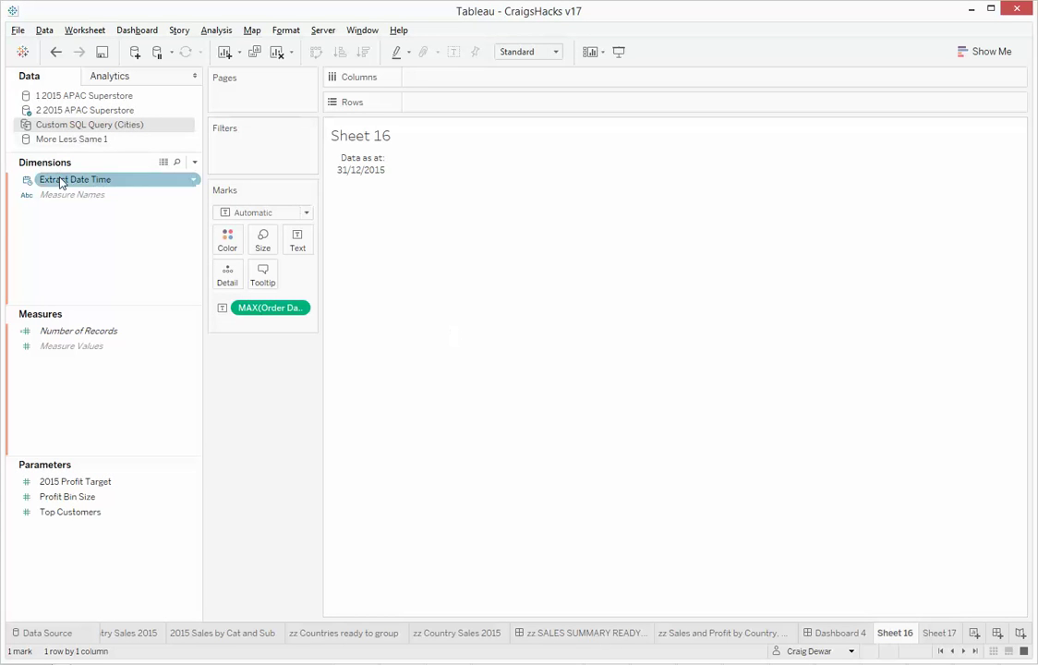
{"action": "left_click_drag", "start_coordinate": [56, 186], "coordinate": [260, 316]}
{"action": "left_click", "coordinate": [493, 231]}
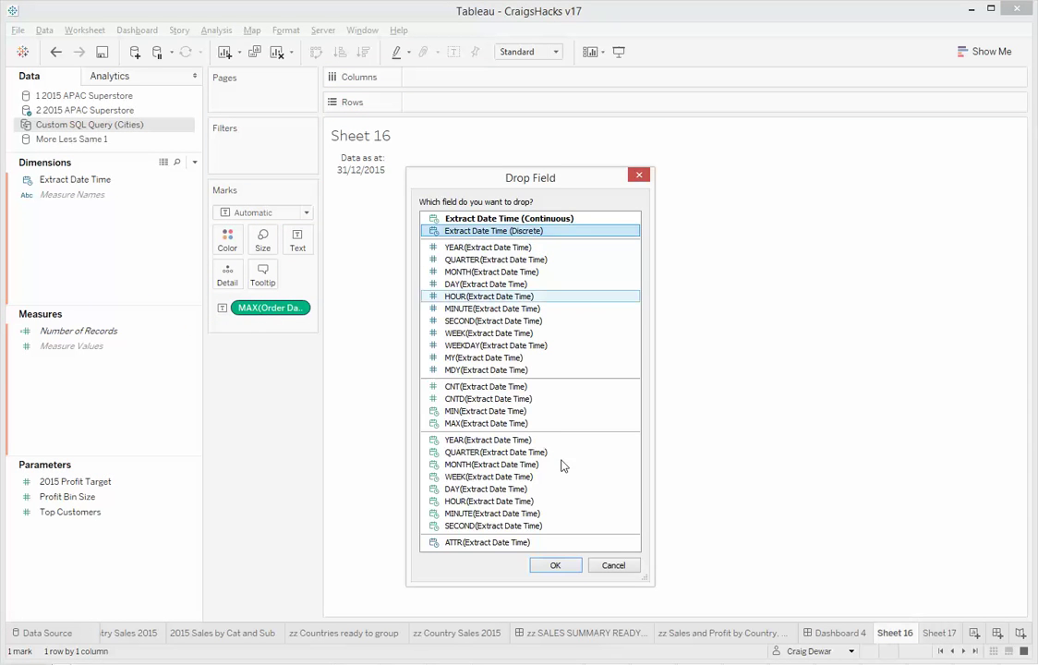
{"action": "left_click", "coordinate": [555, 565]}
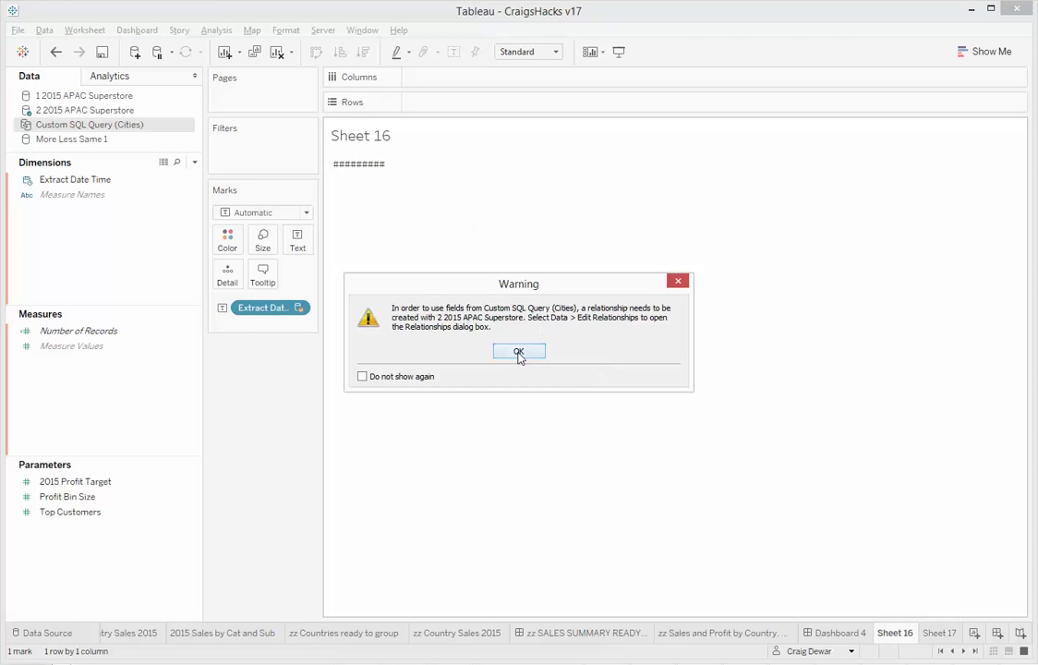
{"action": "left_click", "coordinate": [519, 353]}
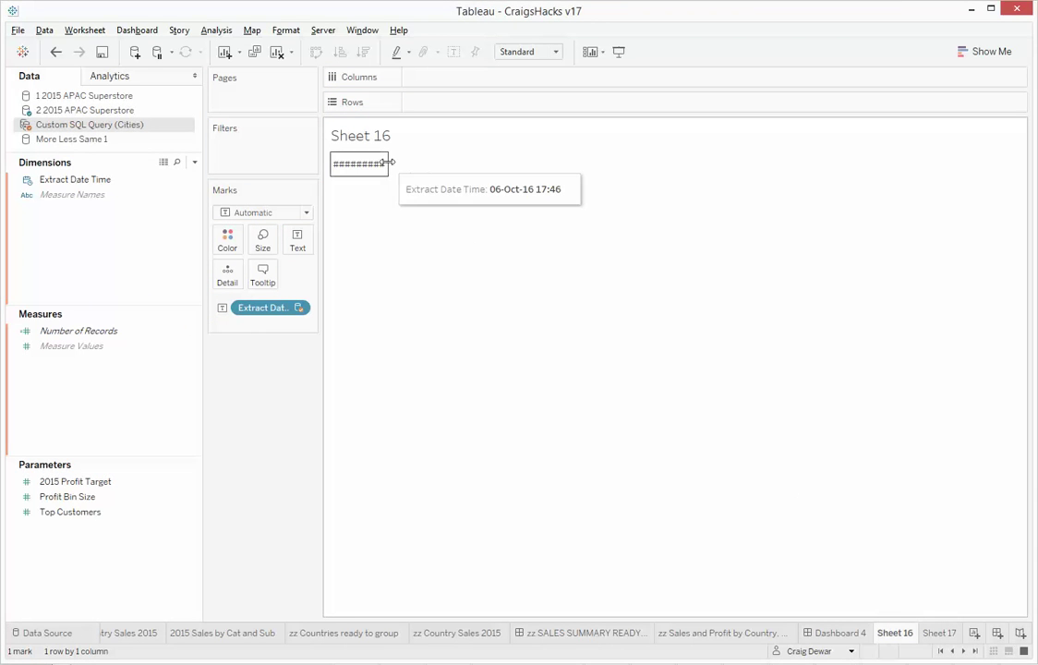
{"action": "left_click_drag", "start_coordinate": [388, 163], "coordinate": [431, 177]}
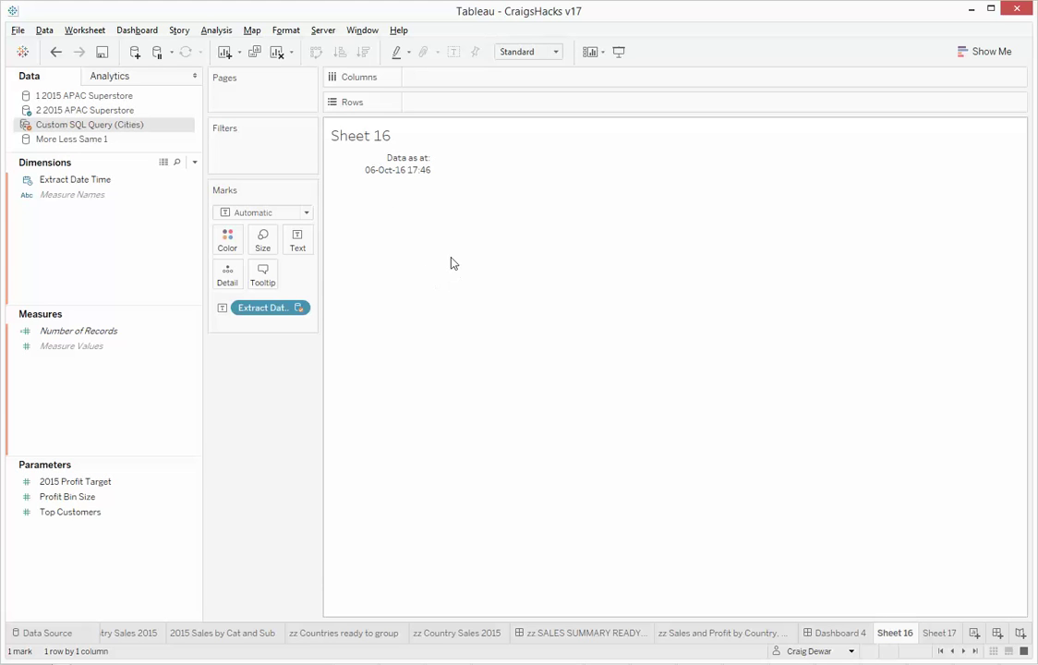
{"action": "mouse_move", "coordinate": [402, 163]}
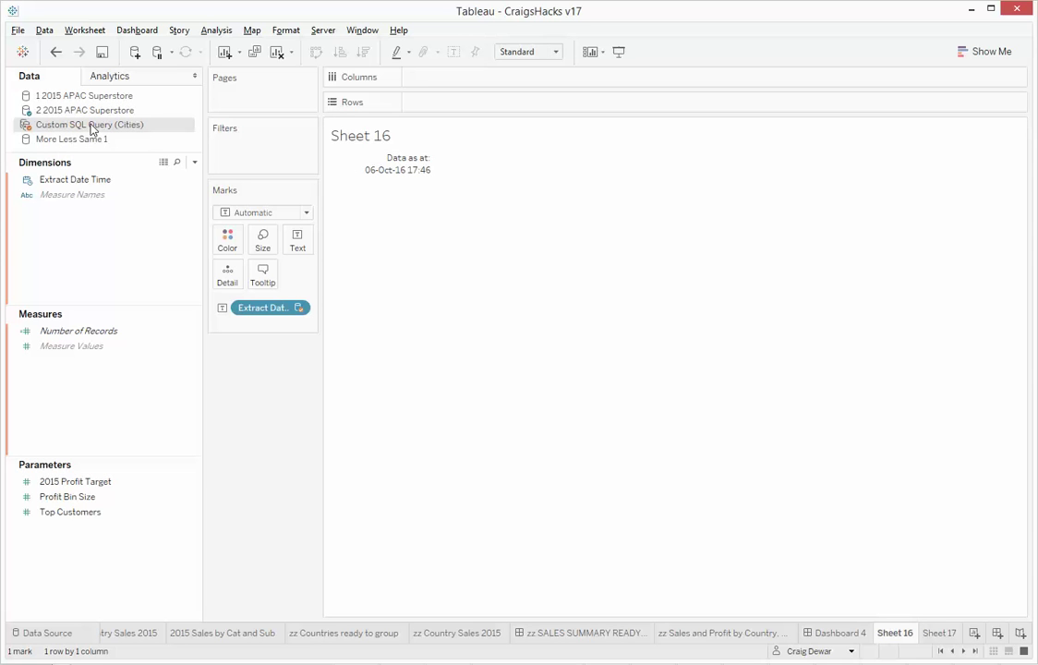
- Place Sheet 16 on Dashboard 4 above the Category legend and hide its title
{"action": "left_click", "coordinate": [848, 636]}
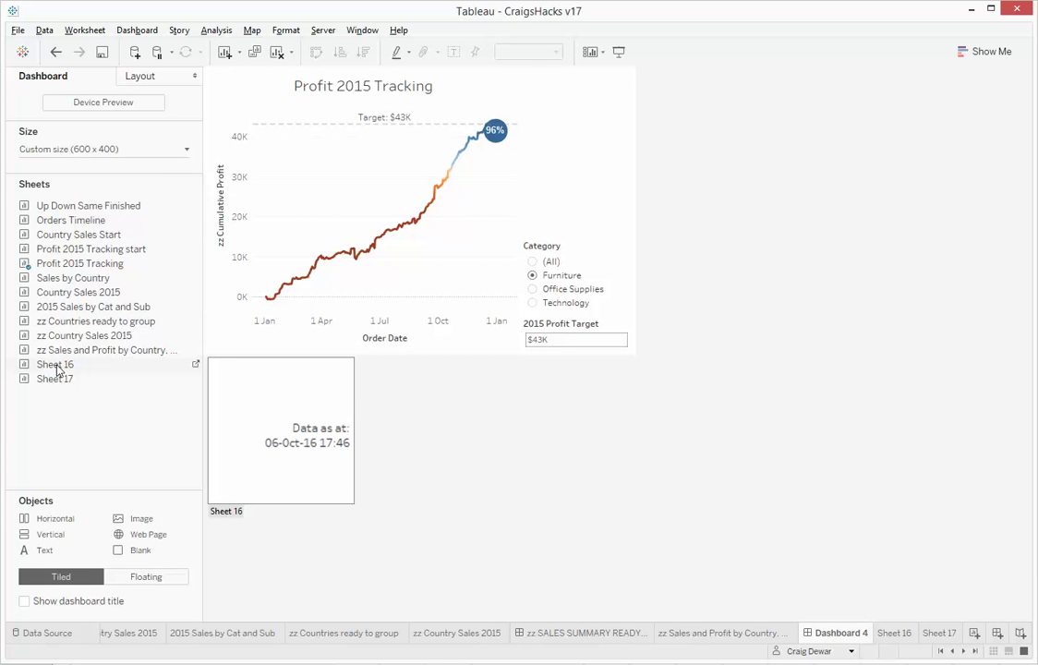
{"action": "left_click_drag", "start_coordinate": [58, 369], "coordinate": [561, 145]}
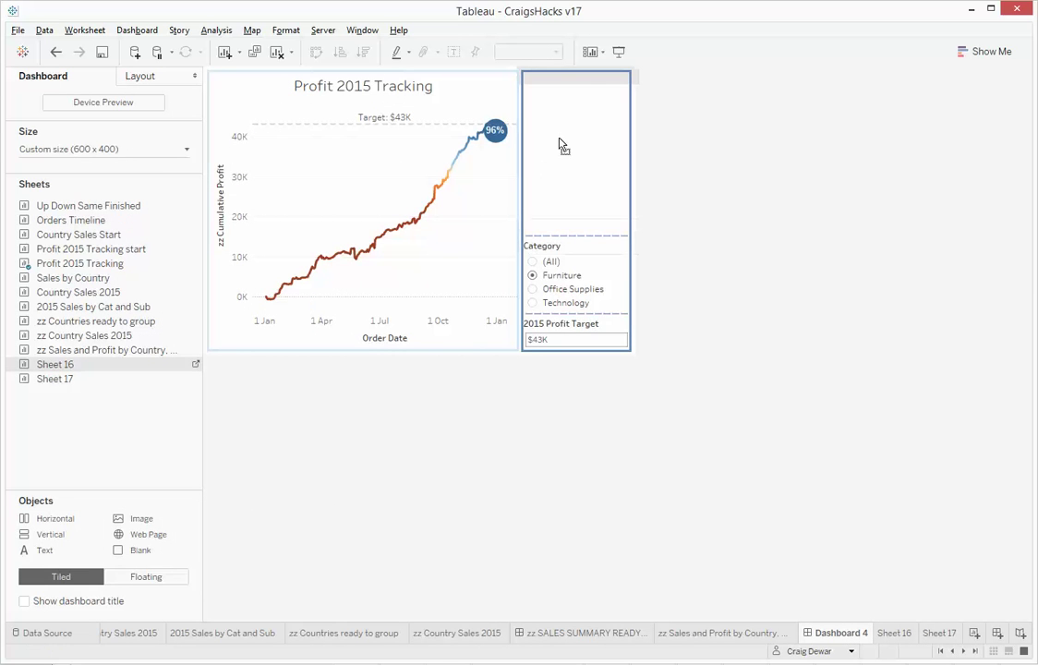
{"action": "left_click", "coordinate": [596, 71]}
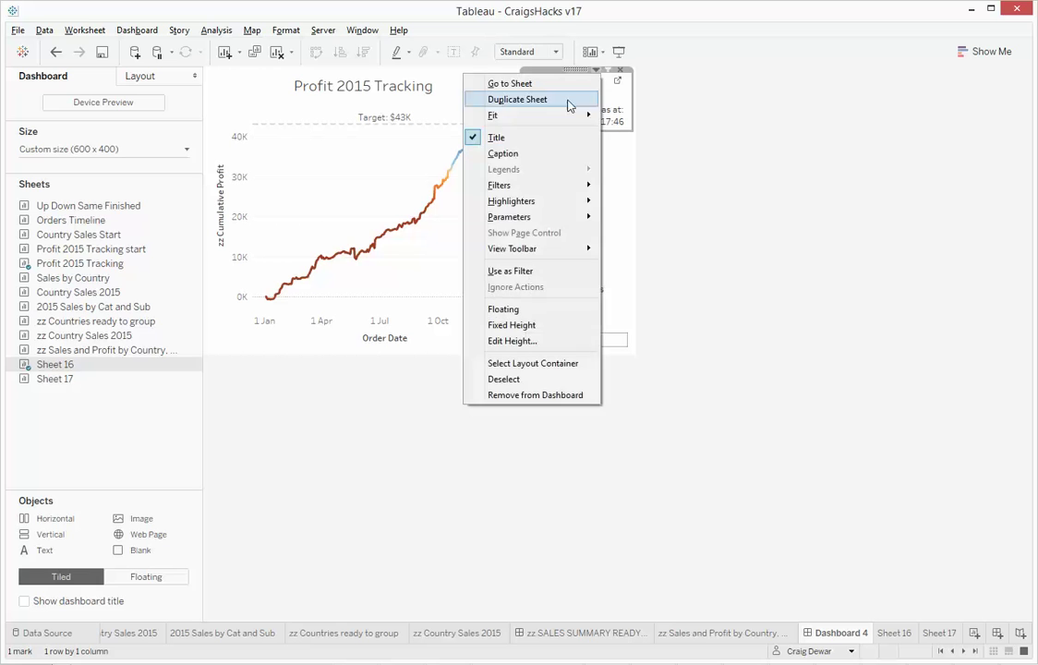
{"action": "left_click", "coordinate": [537, 137]}
{"action": "left_click", "coordinate": [770, 232]}
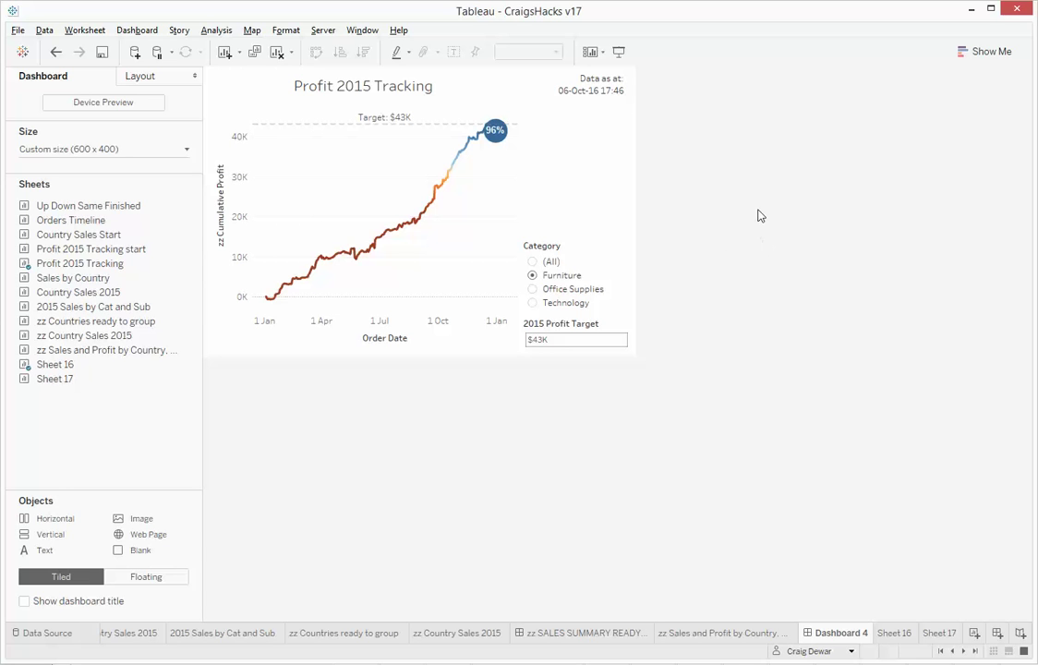
{"action": "left_click", "coordinate": [43, 30]}
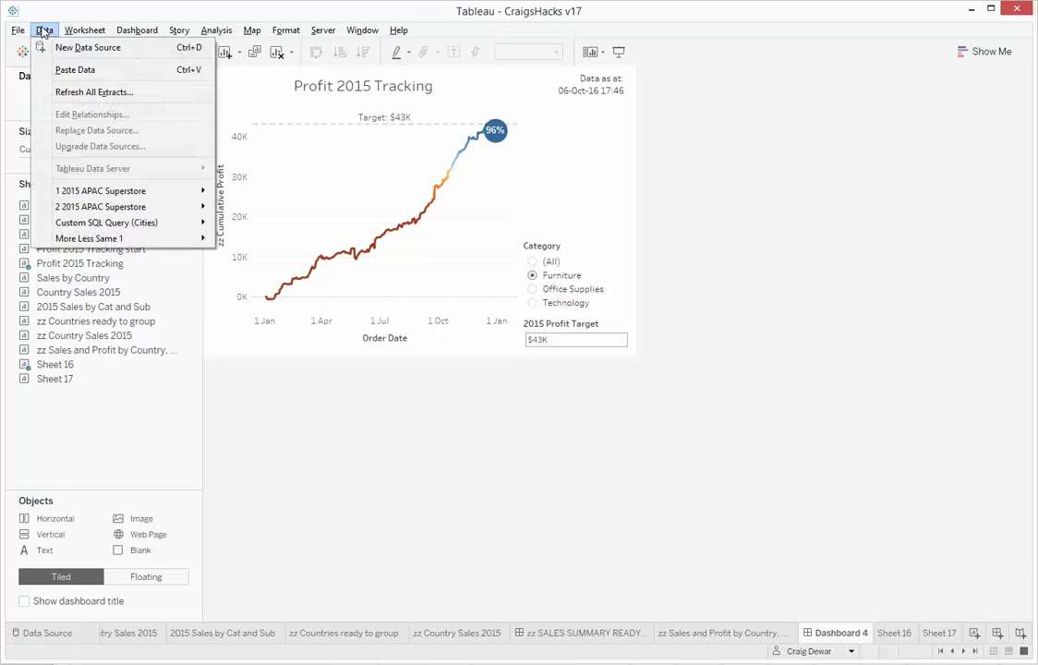
{"action": "mouse_move", "coordinate": [126, 228]}
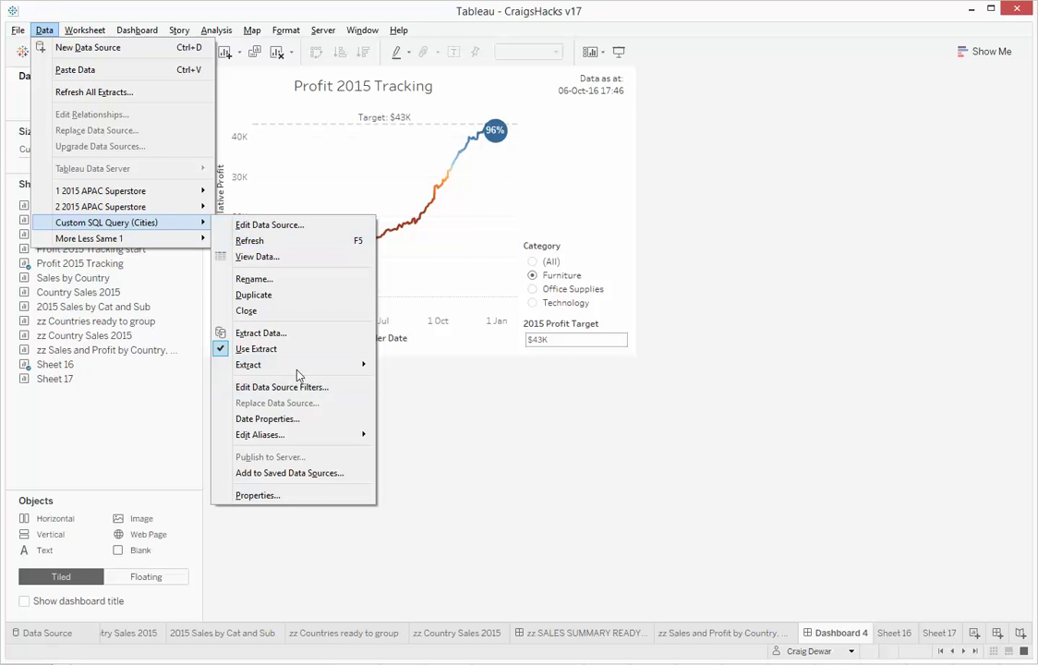
{"action": "mouse_move", "coordinate": [301, 365]}
{"action": "left_click", "coordinate": [410, 368]}
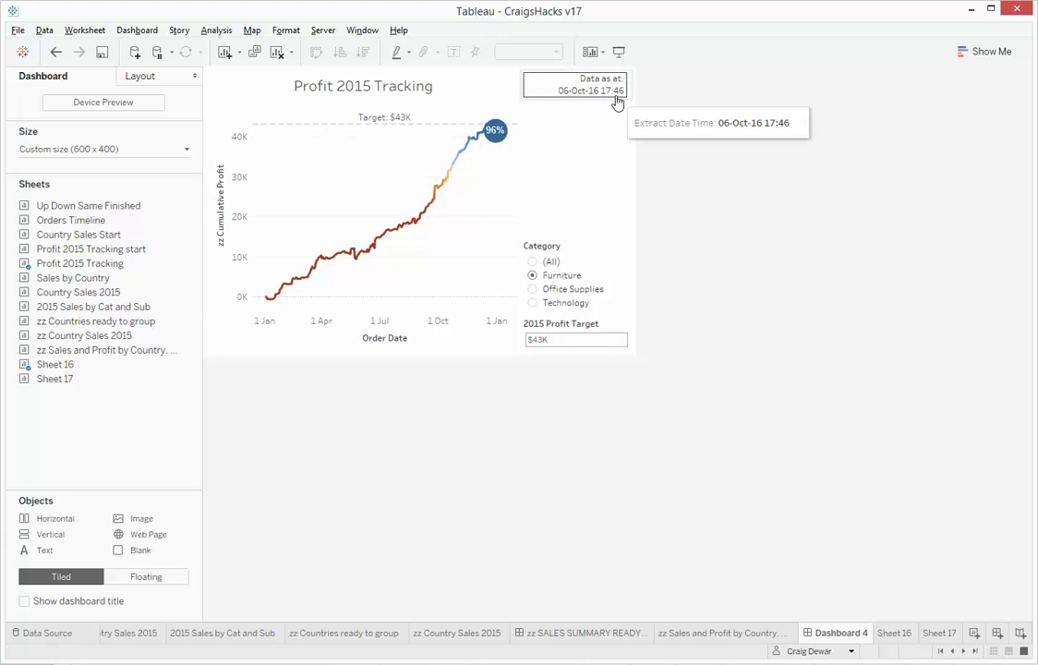
{"action": "mouse_move", "coordinate": [617, 99]}
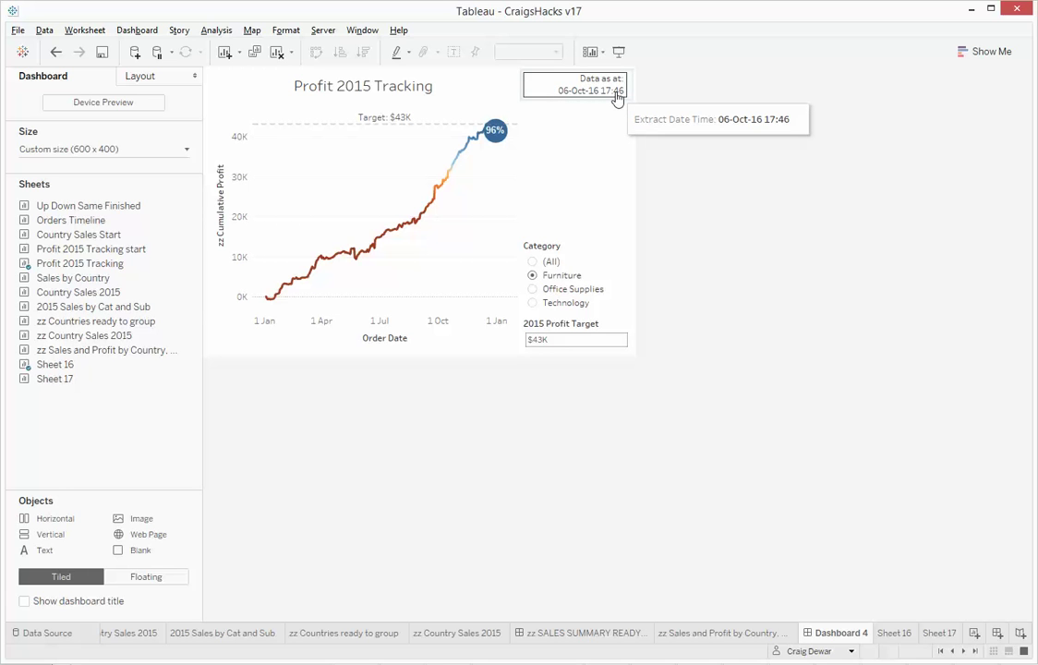